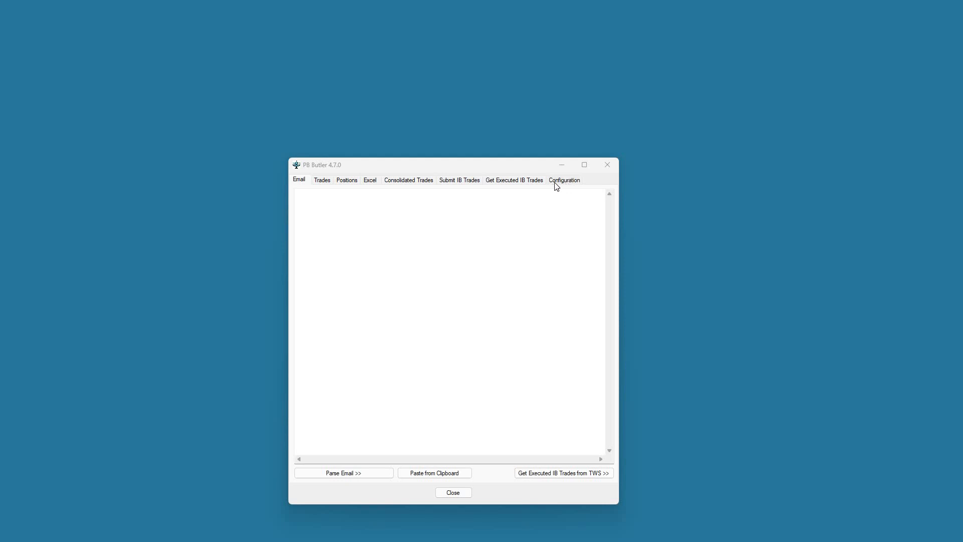
# Step: Enable the minimum buy order size override in Configuration and set it to 10
pyautogui.click(573, 185)
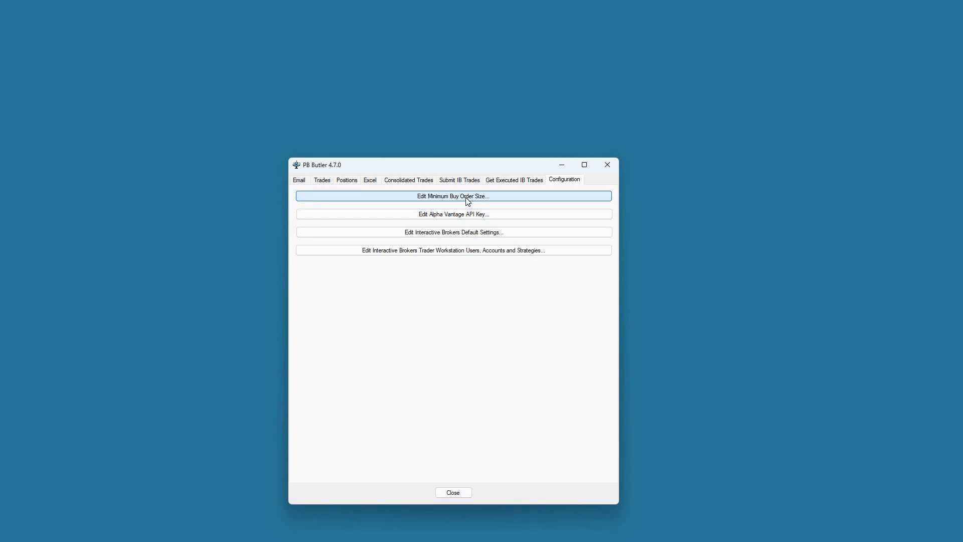
pyautogui.click(468, 196)
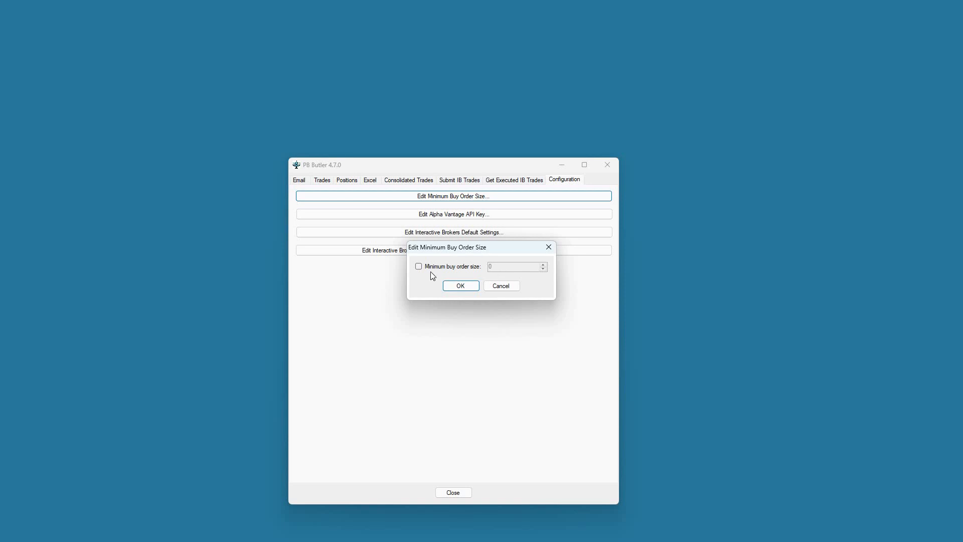
pyautogui.click(459, 267)
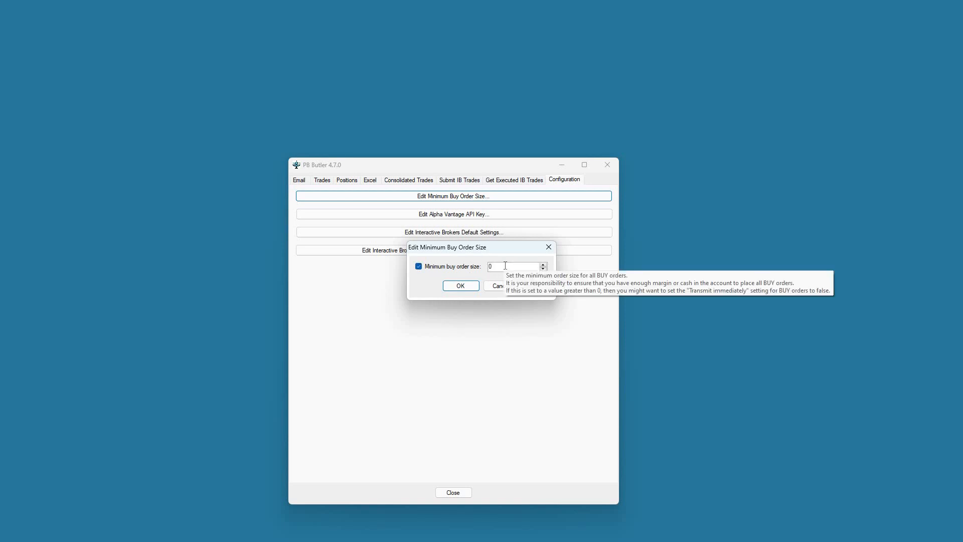
pyautogui.click(543, 265)
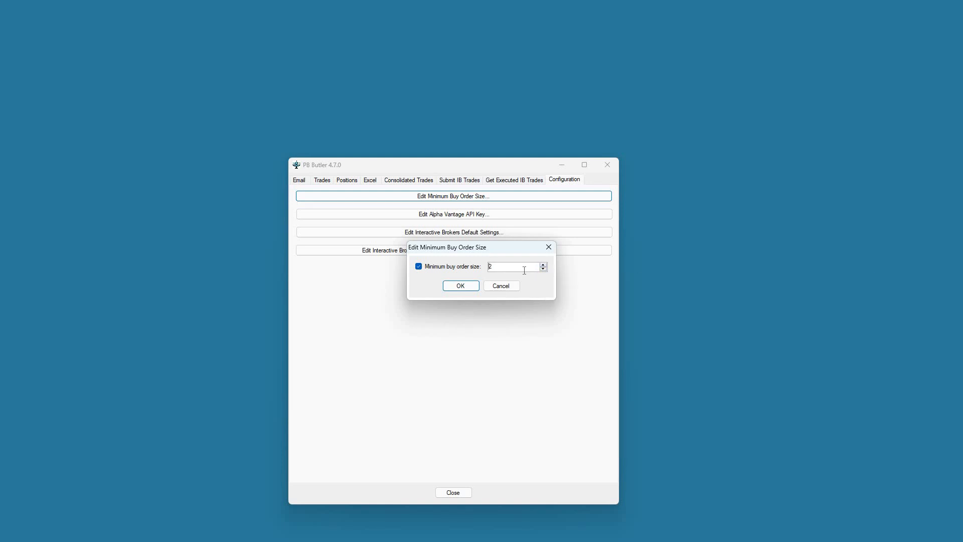
pyautogui.hotkey('ctrl', 'a')
pyautogui.write('10')
# Step: Cancel the minimum size edit, then close the Alpha Vantage API key dialog with no key entered
pyautogui.click(503, 290)
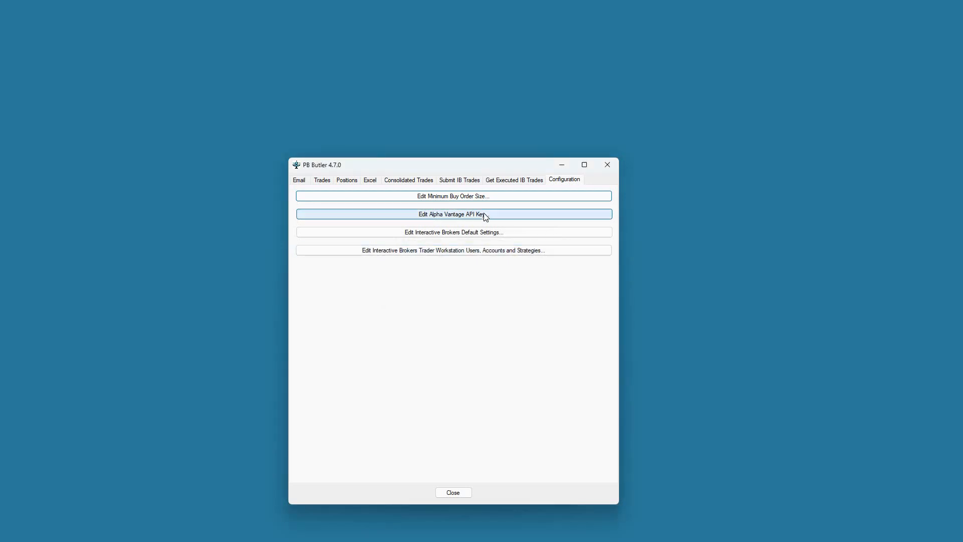
pyautogui.click(484, 214)
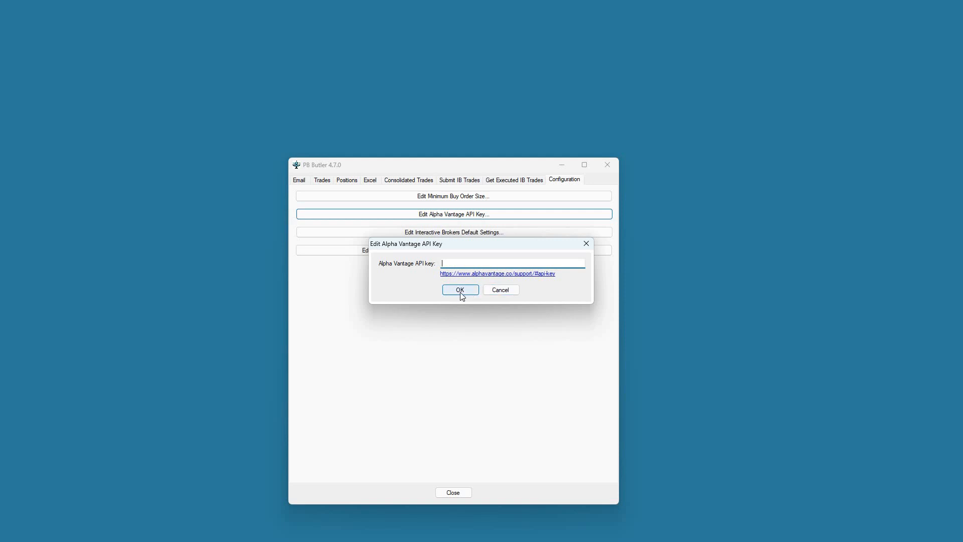
pyautogui.click(503, 291)
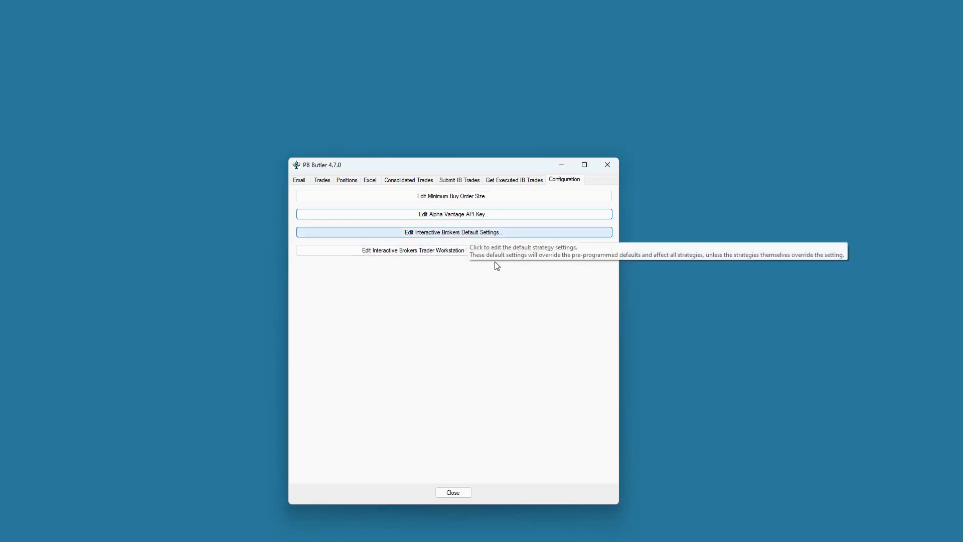
# Step: In the Interactive Brokers market buy defaults, override Transmit order immediately to False
pyautogui.click(481, 232)
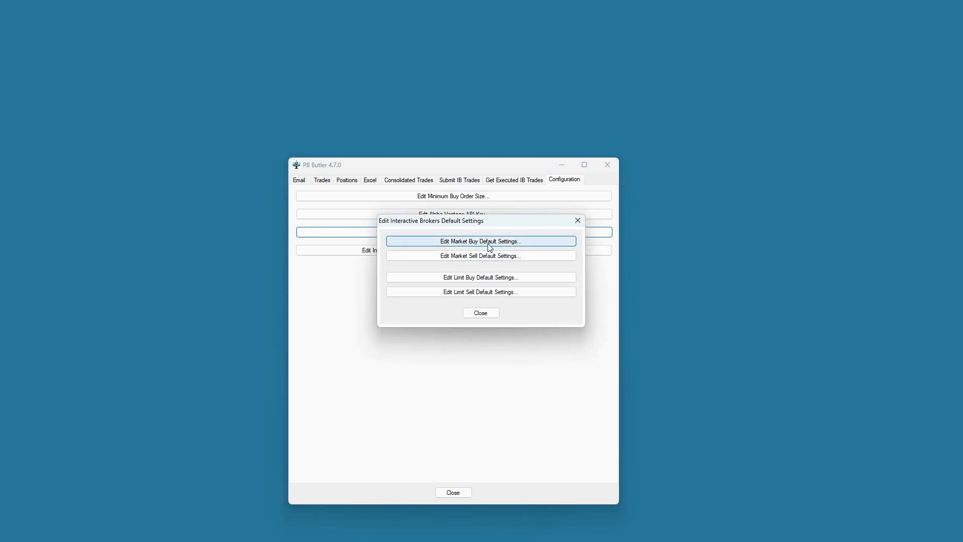
pyautogui.click(490, 242)
pyautogui.moveTo(341, 242)
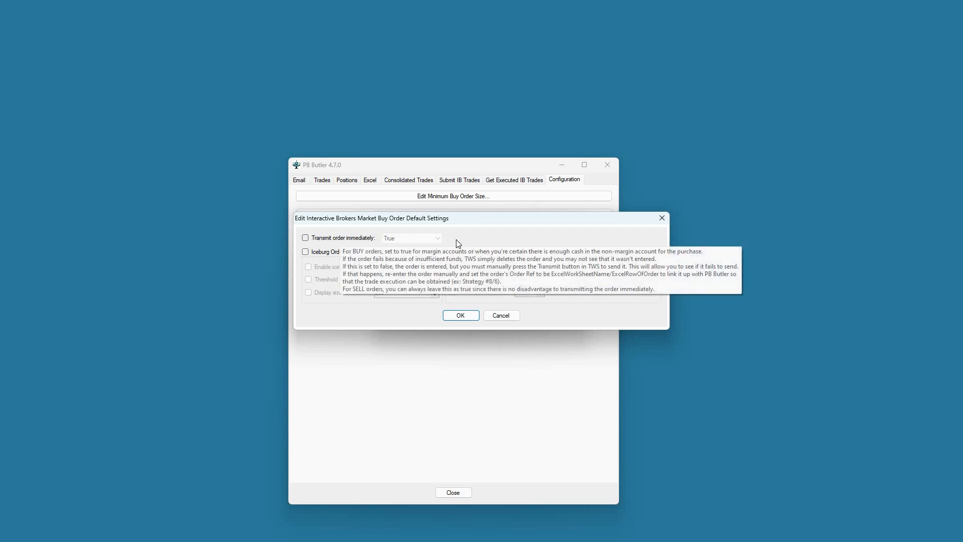
pyautogui.moveTo(390, 242)
pyautogui.click(306, 238)
pyautogui.click(414, 240)
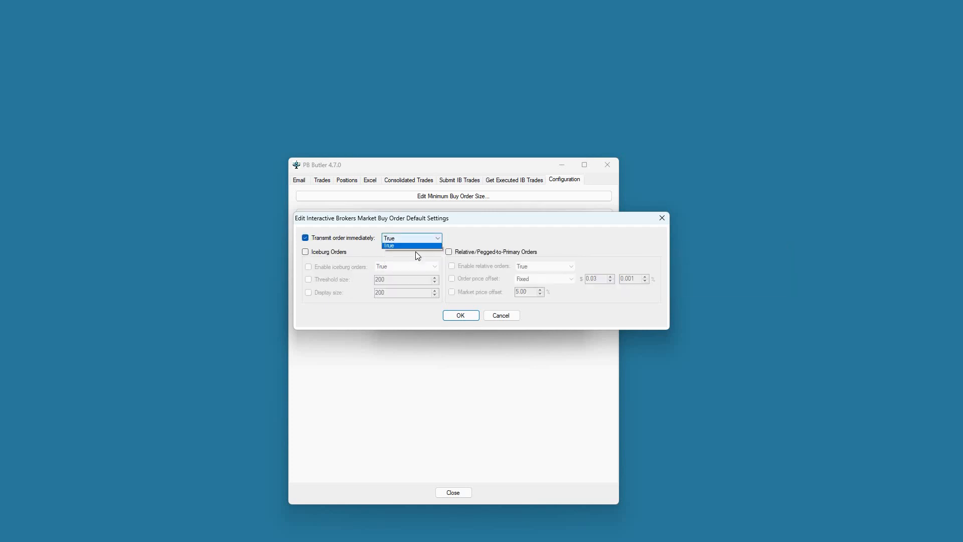
pyautogui.click(420, 247)
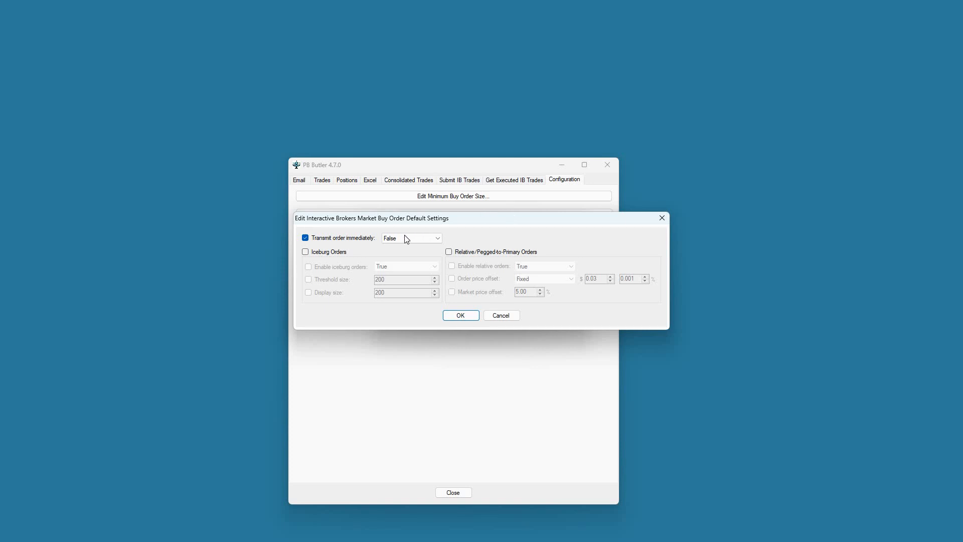
pyautogui.moveTo(414, 245)
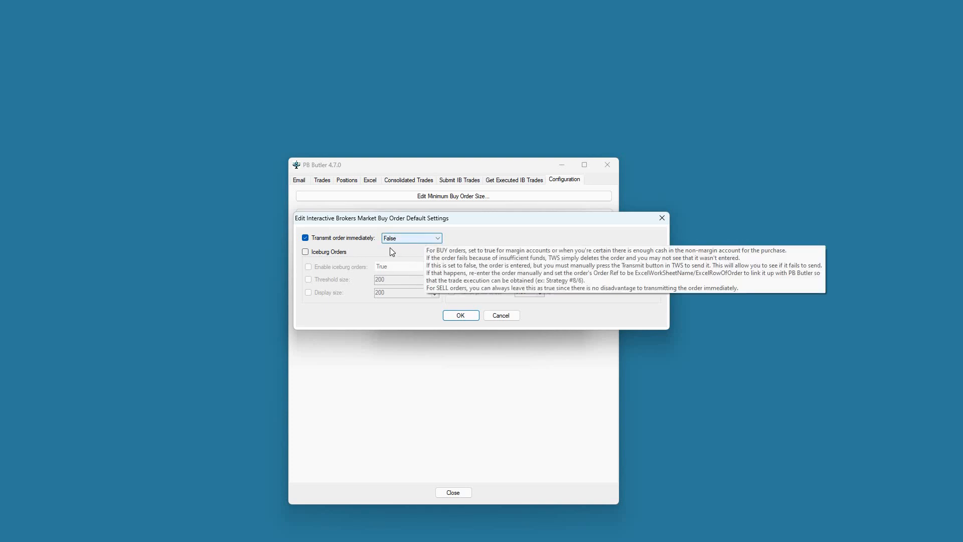
# Step: Drop the transmit-immediately override and turn on the iceburg order overrides
pyautogui.click(336, 253)
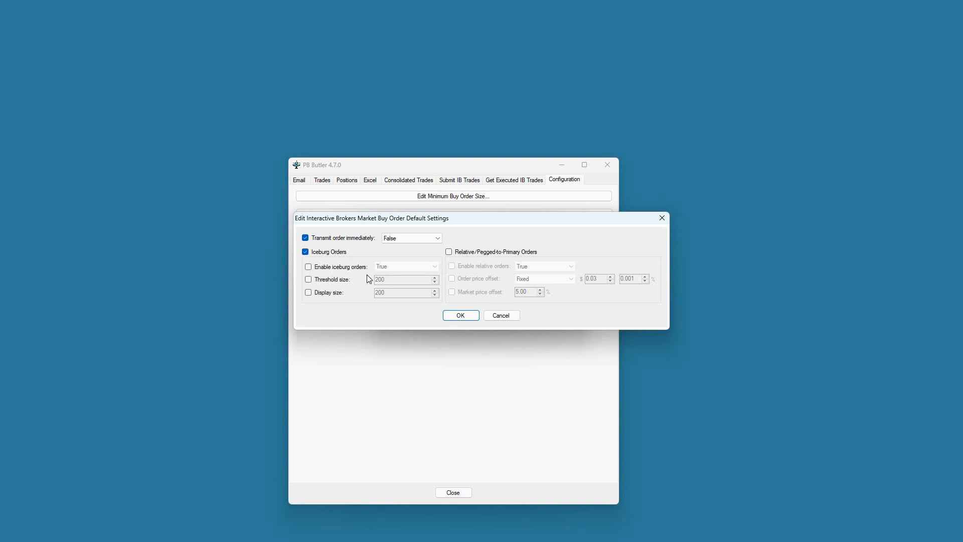
pyautogui.press('space')
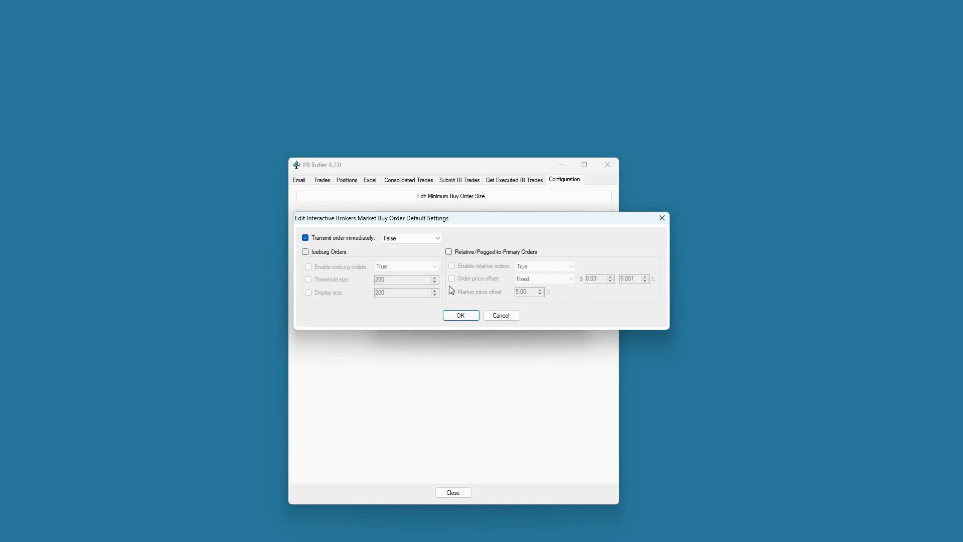
pyautogui.click(350, 242)
pyautogui.click(341, 252)
# Step: Set the iceburg threshold size to 300 and the display size to 100
pyautogui.click(434, 278)
pyautogui.click(435, 277)
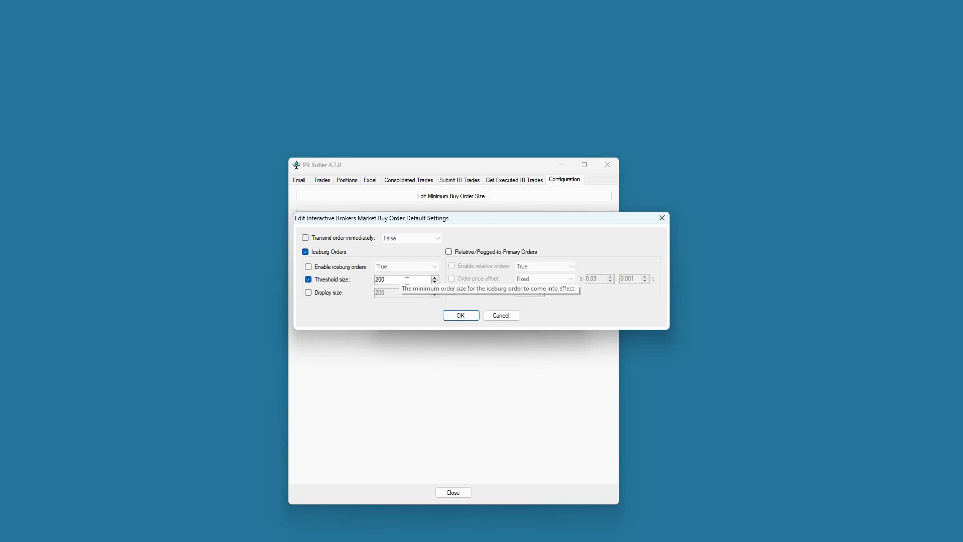
pyautogui.write('300')
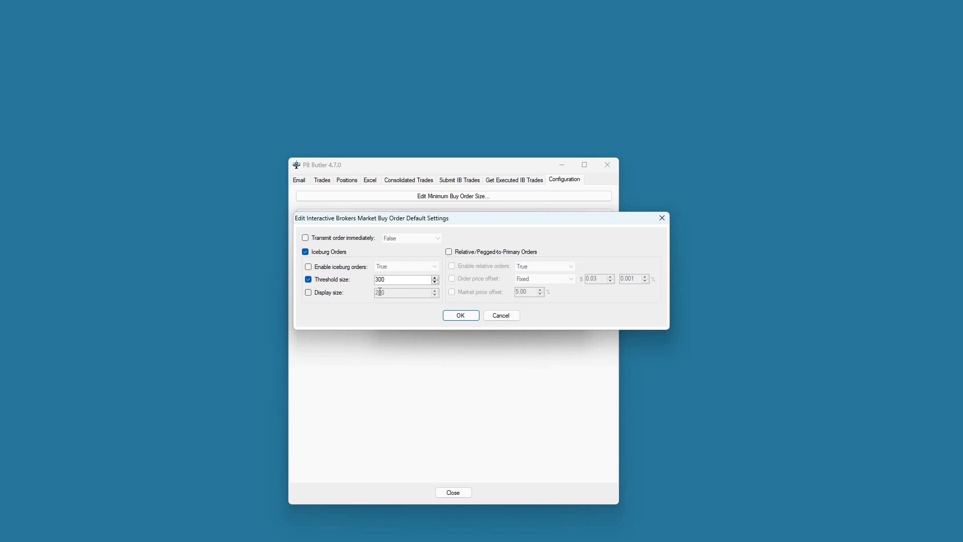
pyautogui.click(335, 292)
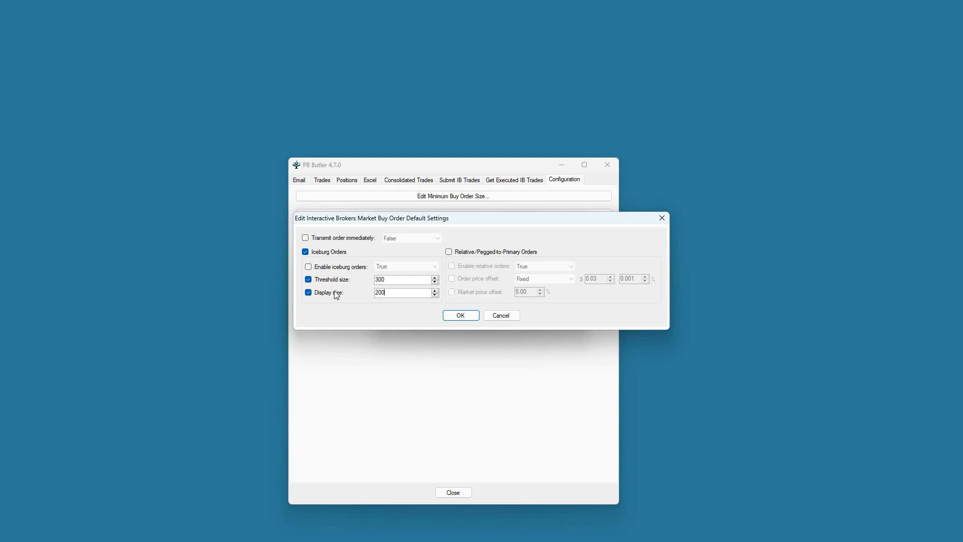
pyautogui.press('Tab')
pyautogui.write('100')
# Step: Enable relative/pegged-to-primary overrides with a Percent order price offset, leaving market price offset off
pyautogui.click(512, 255)
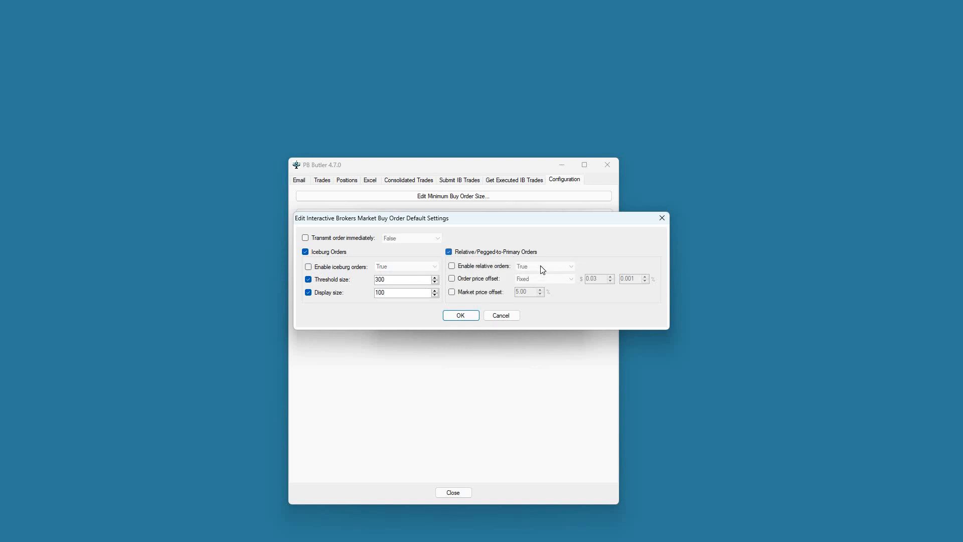
pyautogui.click(472, 282)
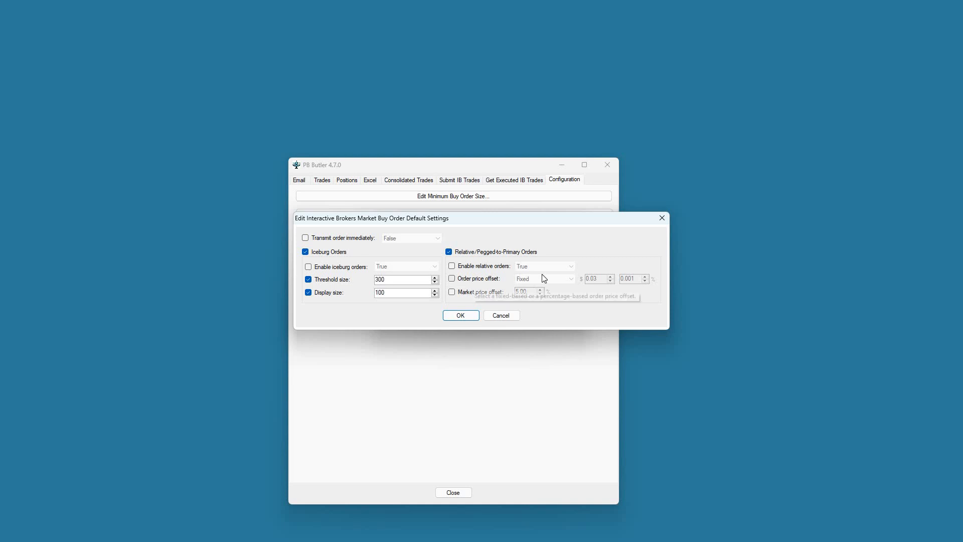
pyautogui.click(542, 279)
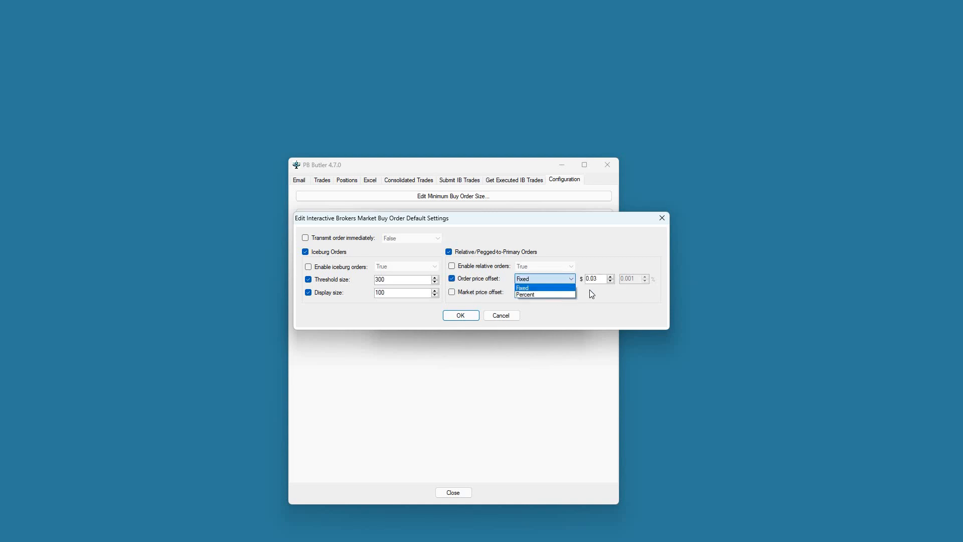
pyautogui.click(556, 281)
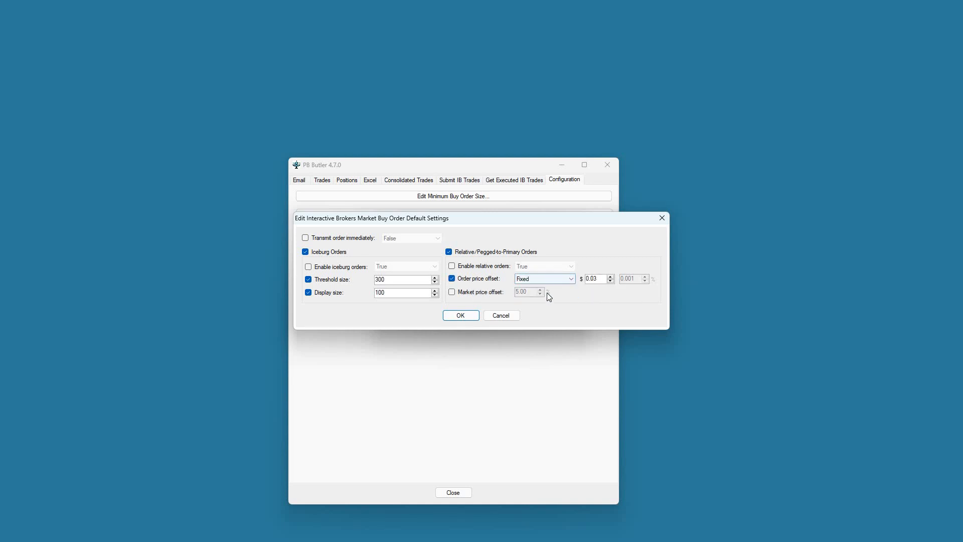
pyautogui.click(545, 279)
pyautogui.click(546, 296)
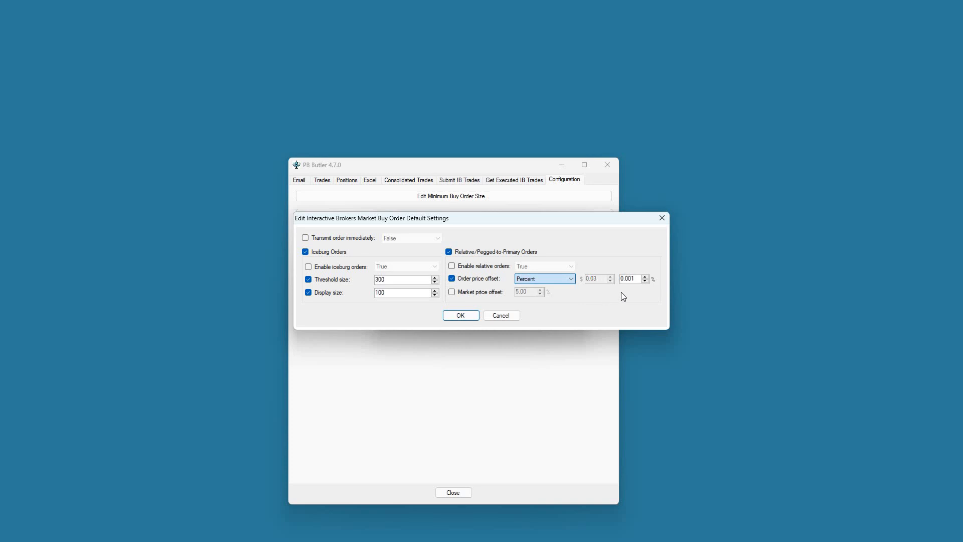
pyautogui.click(480, 295)
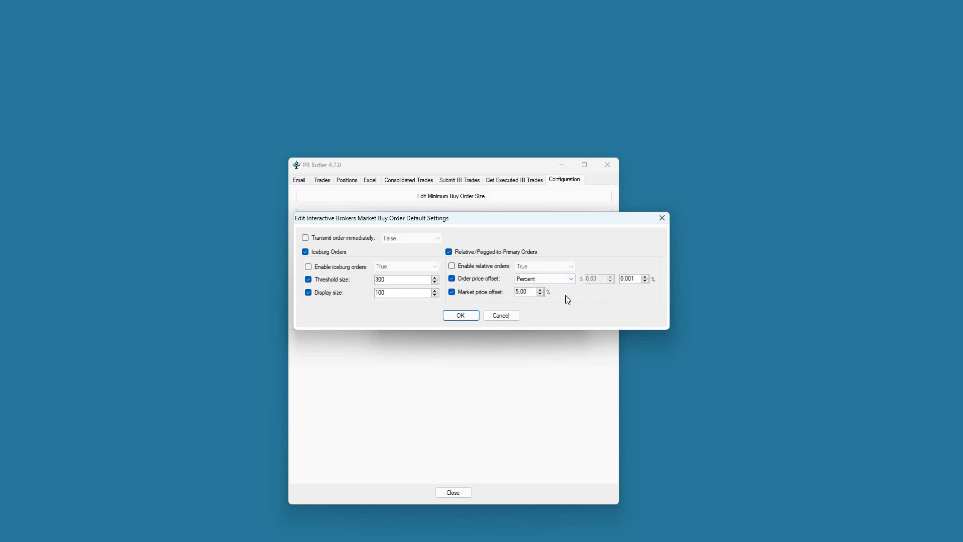
pyautogui.moveTo(483, 300)
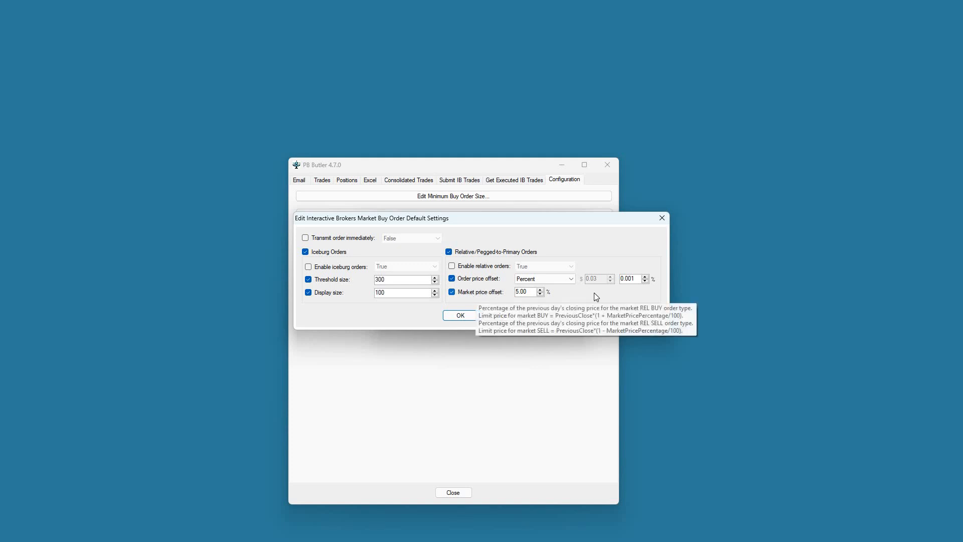
pyautogui.click(452, 292)
pyautogui.click(452, 278)
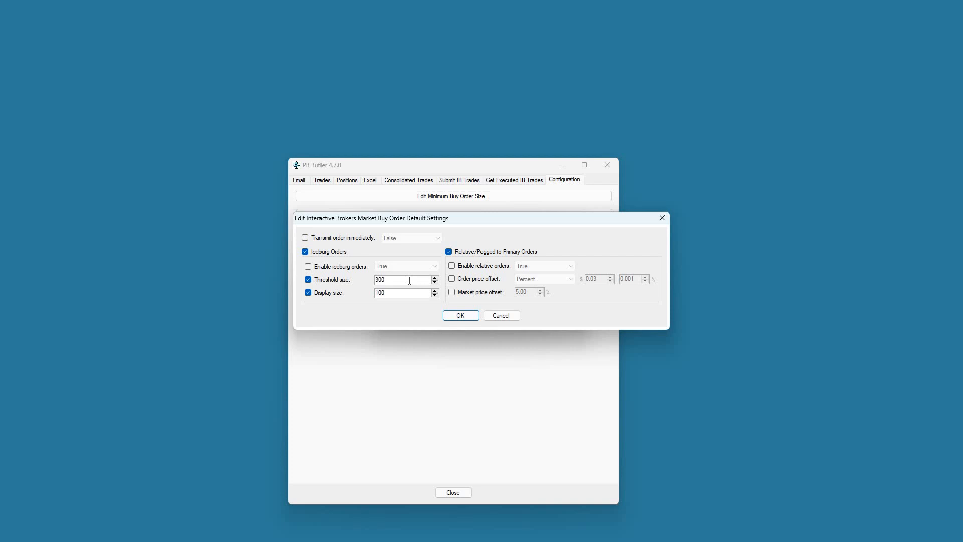
pyautogui.click(450, 279)
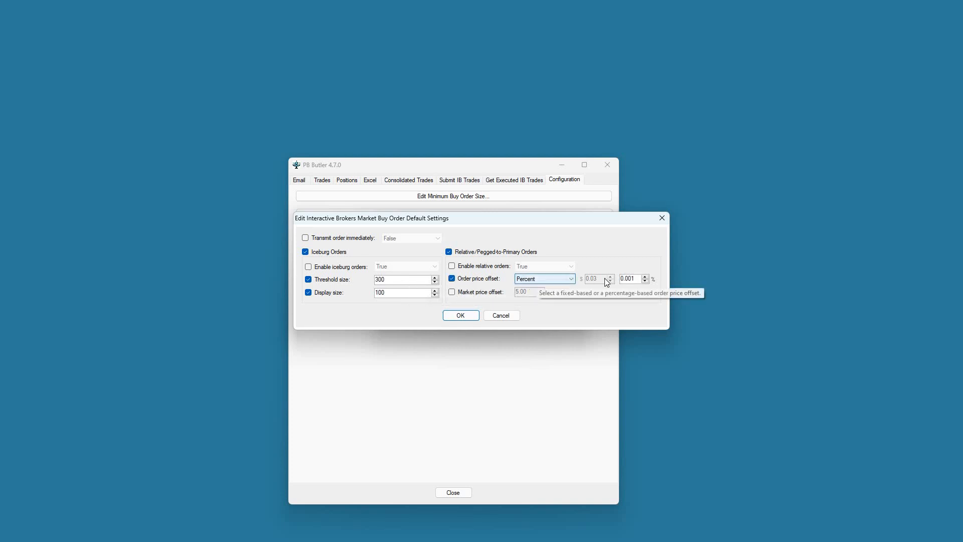
# Step: Discard the market buy and limit buy defaults unsaved and close the Interactive Brokers settings
pyautogui.click(501, 316)
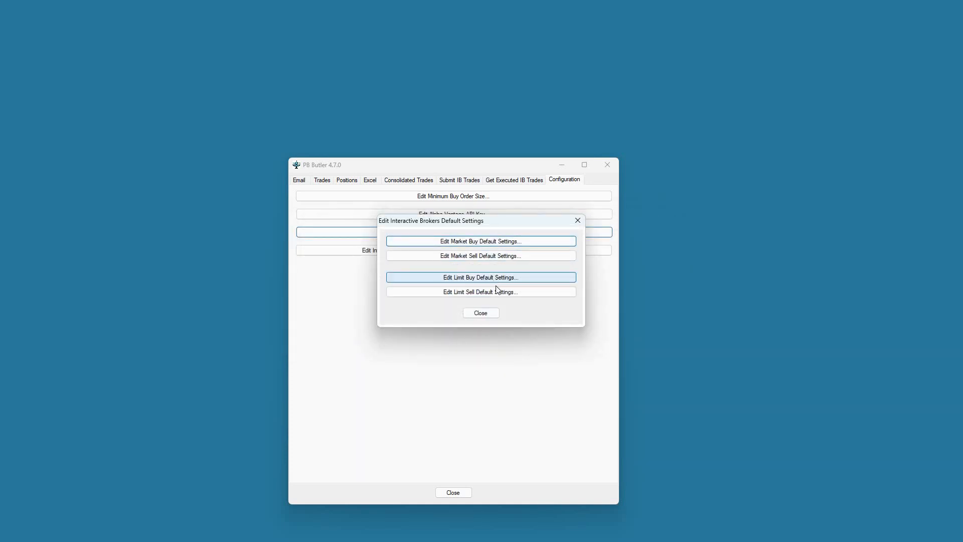
pyautogui.click(495, 281)
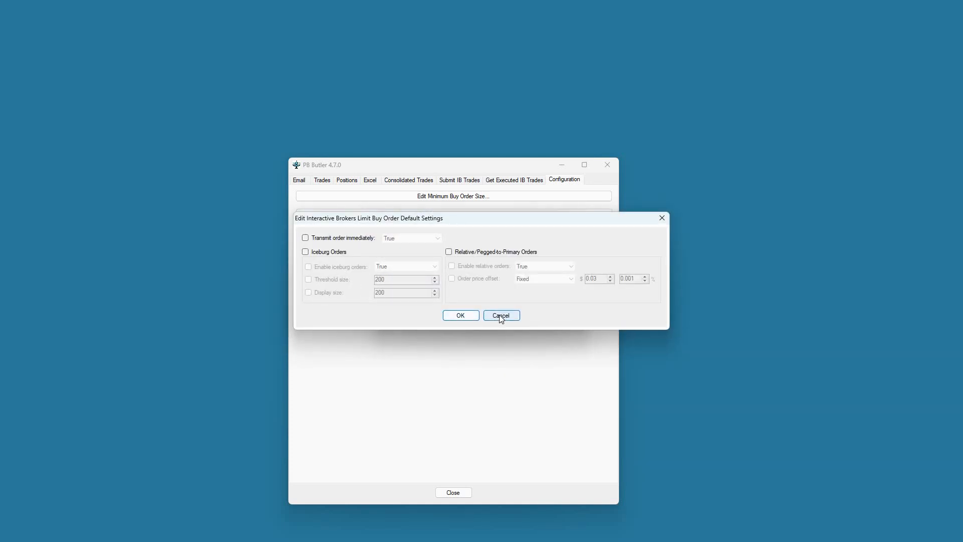
pyautogui.click(491, 315)
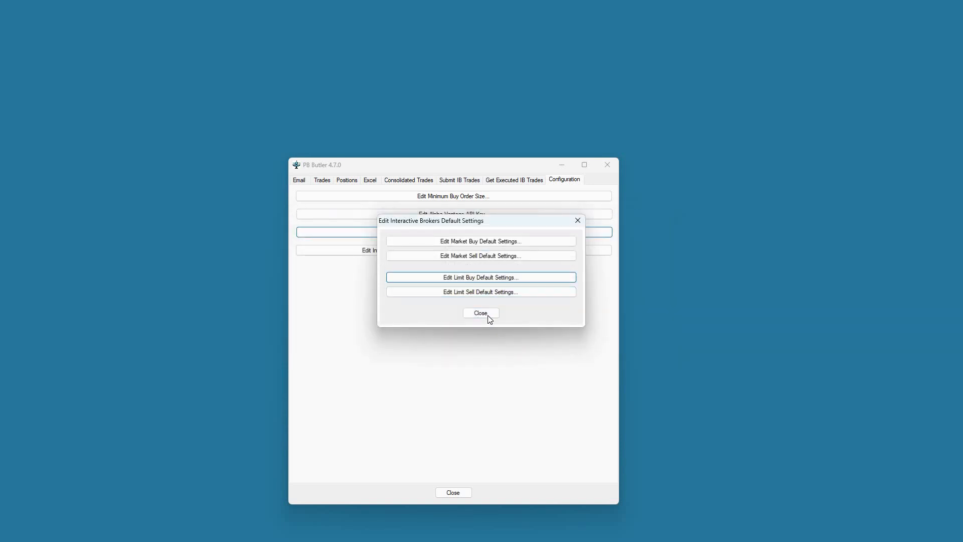
pyautogui.click(490, 316)
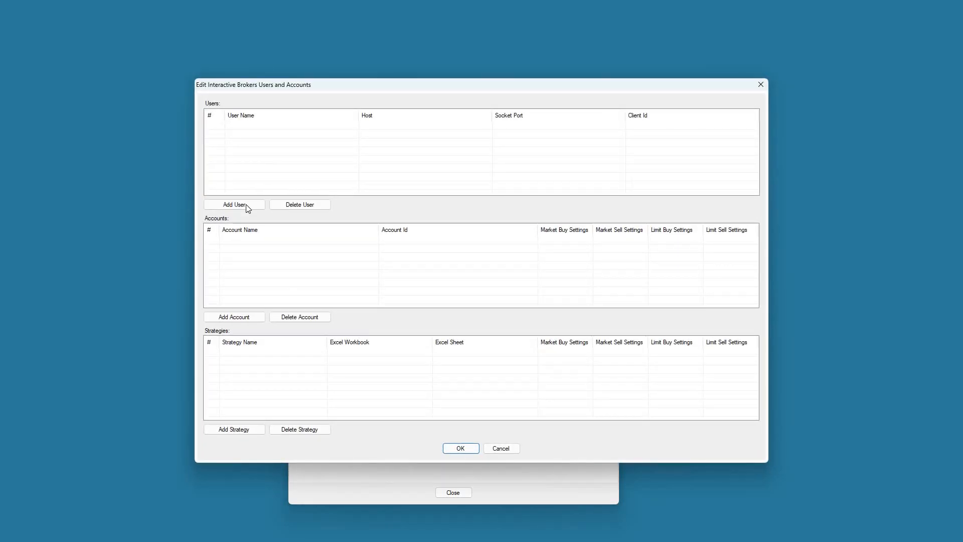
# Step: Add user1 on host 127.0.0.1 with port 7496 and client id 1
pyautogui.click(246, 205)
pyautogui.write('u')
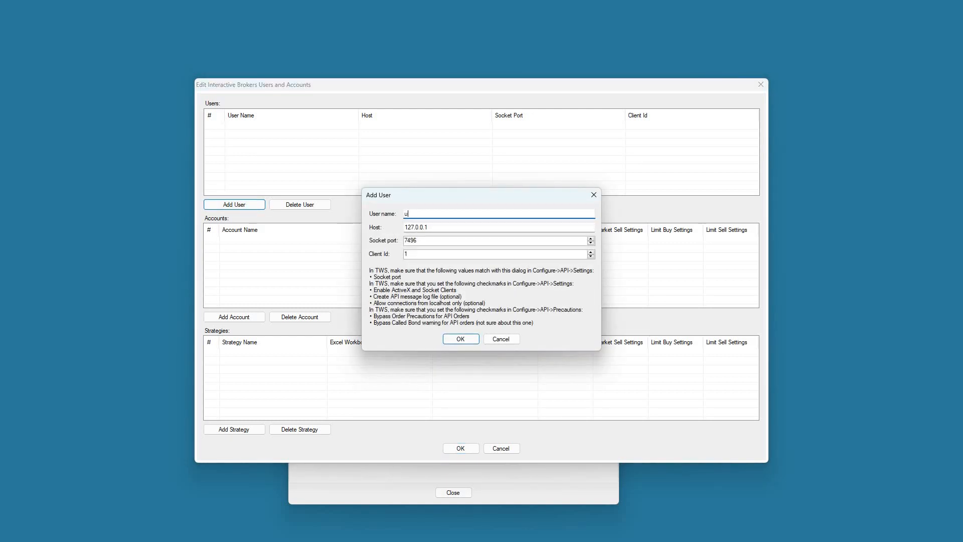
pyautogui.write('ser1')
pyautogui.moveTo(433, 238)
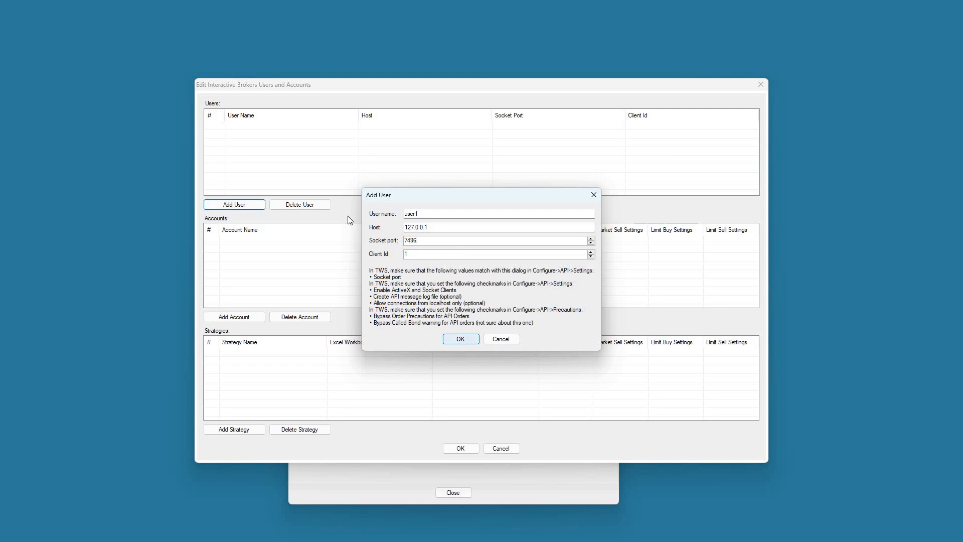
pyautogui.press('Return')
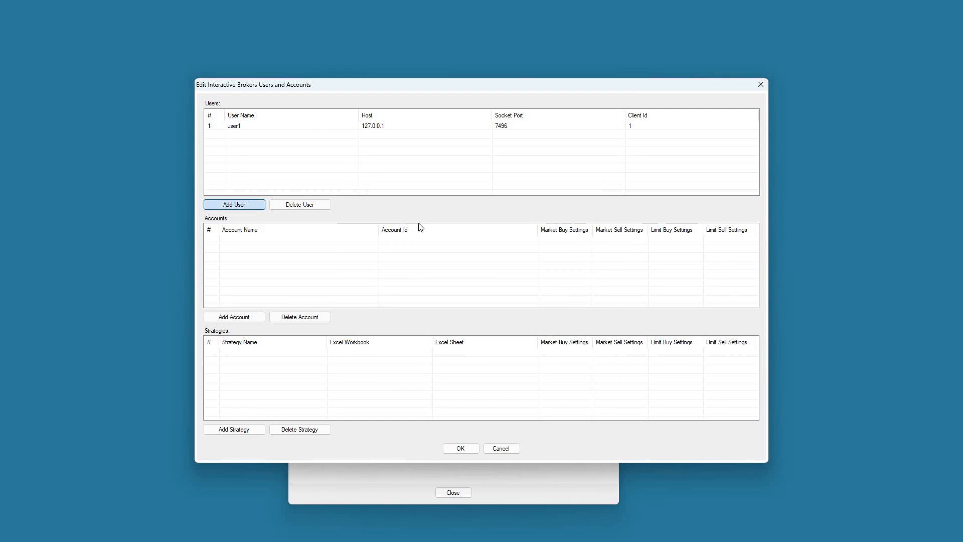
# Step: Add user2 on host 127.0.0.1 with port 7497 and client id 2
pyautogui.press('Return')
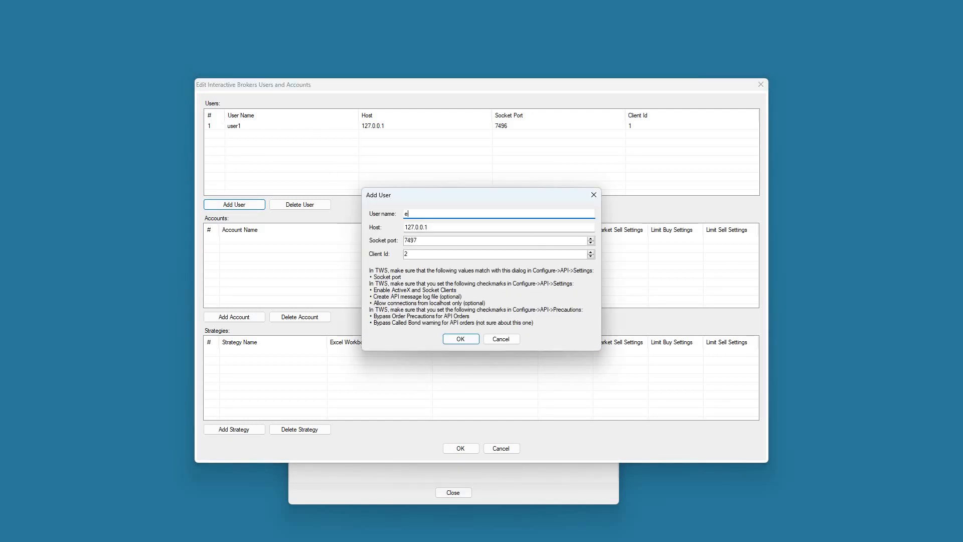
pyautogui.write('user2')
pyautogui.click(469, 341)
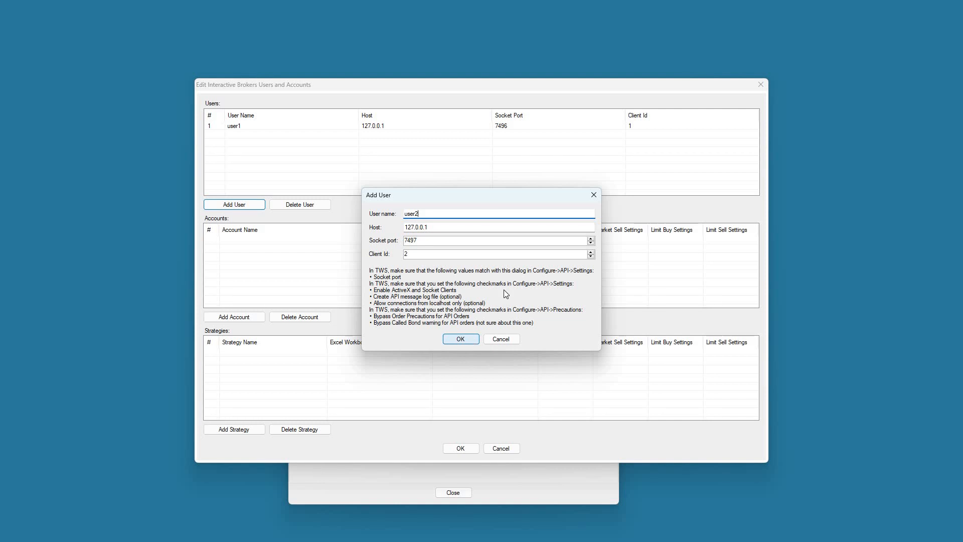
# Step: Add account1 with its account number under user1
pyautogui.click(261, 128)
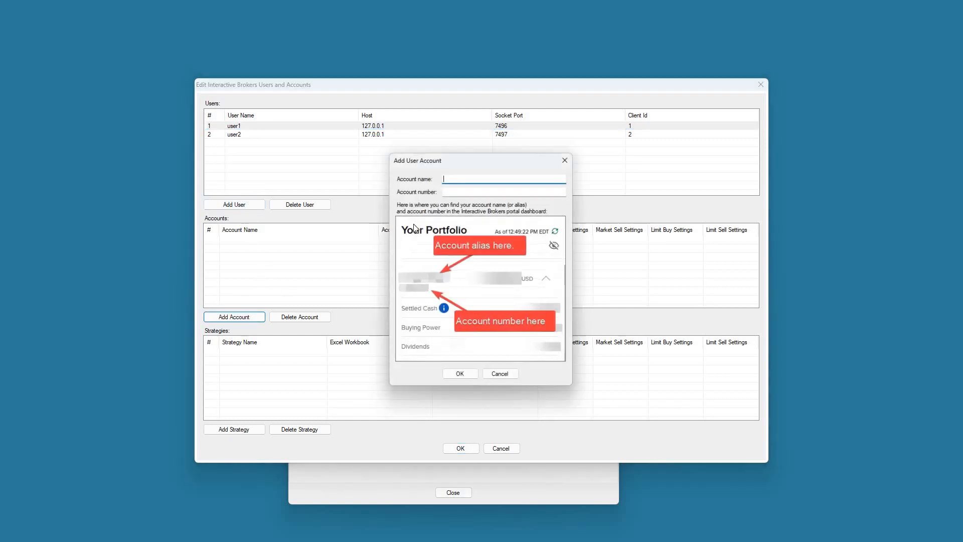
pyautogui.moveTo(443, 178)
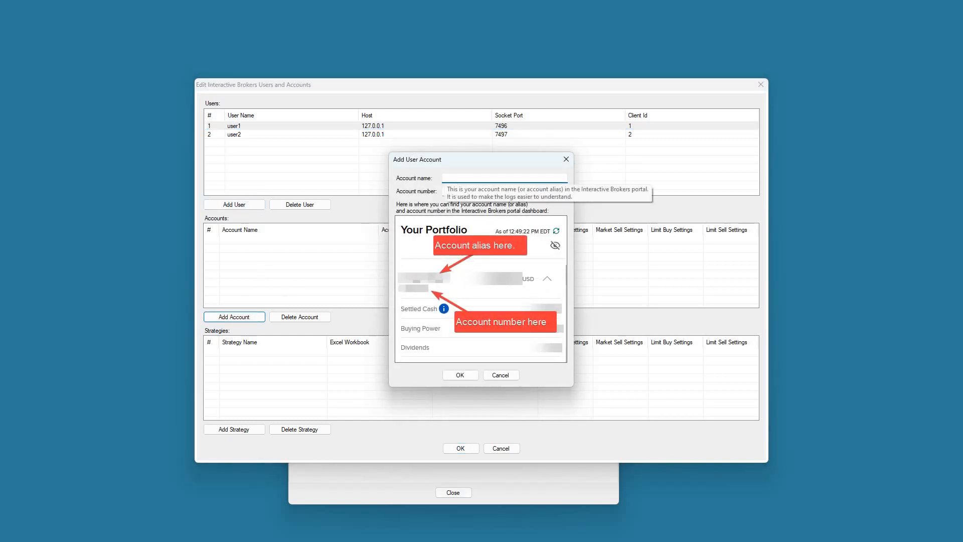
pyautogui.write('ount1')
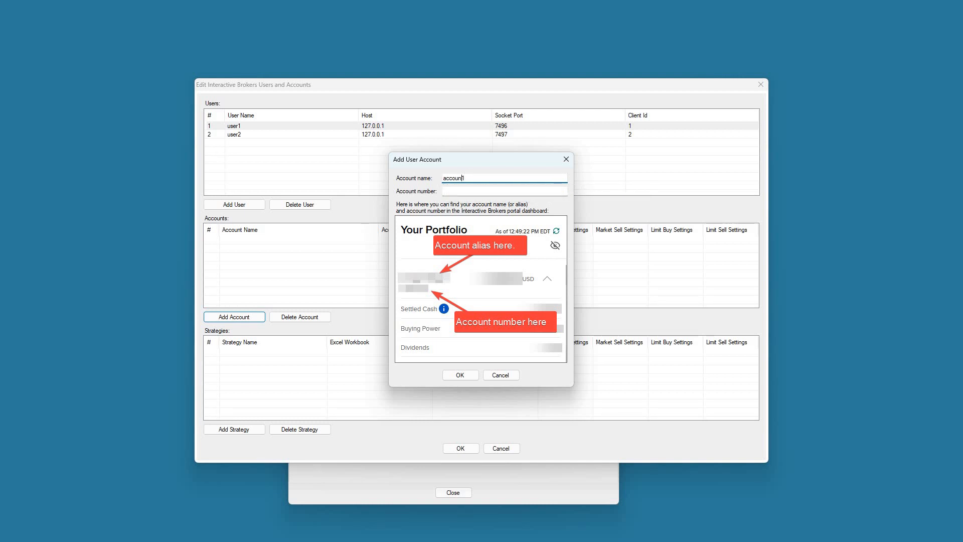
pyautogui.click(462, 189)
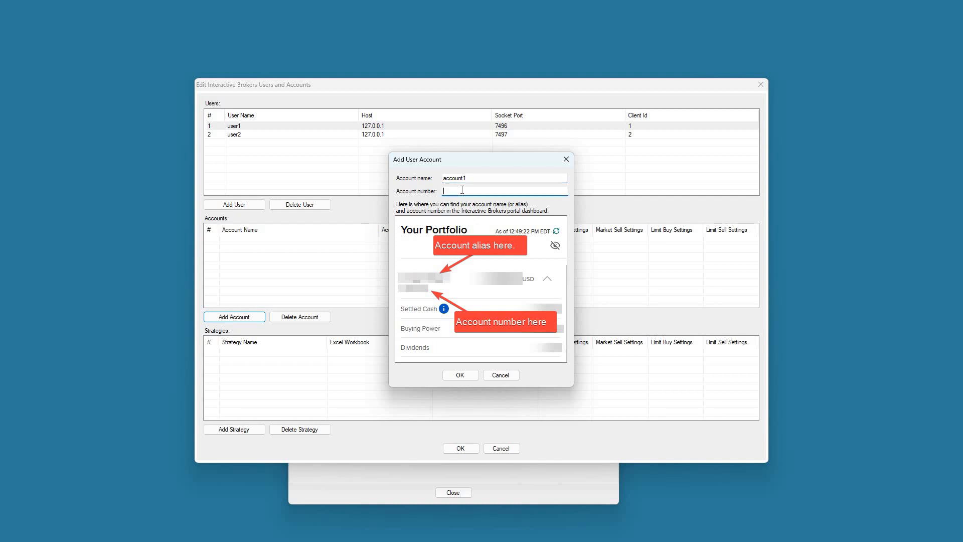
pyautogui.click(460, 375)
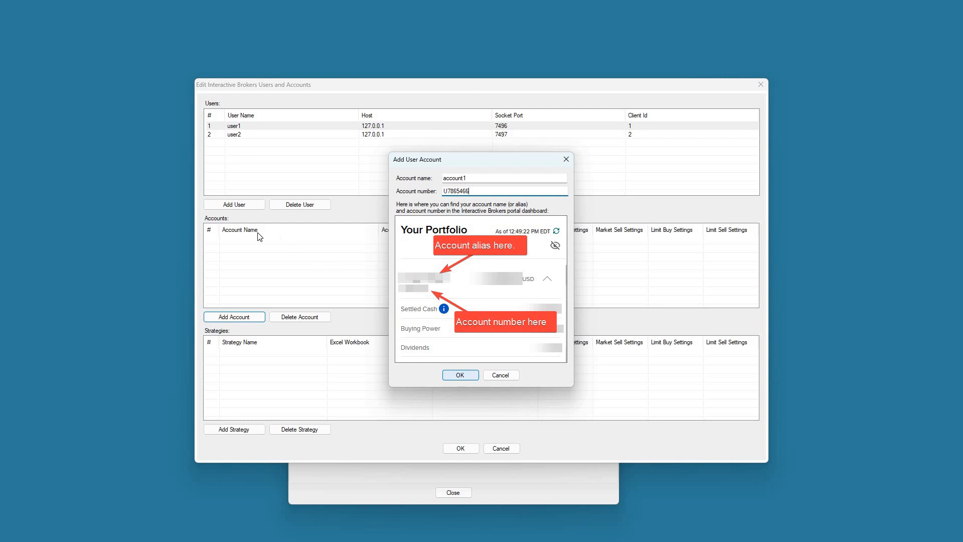
# Step: Add account2 with its account number under user1, then select user2
pyautogui.click(242, 317)
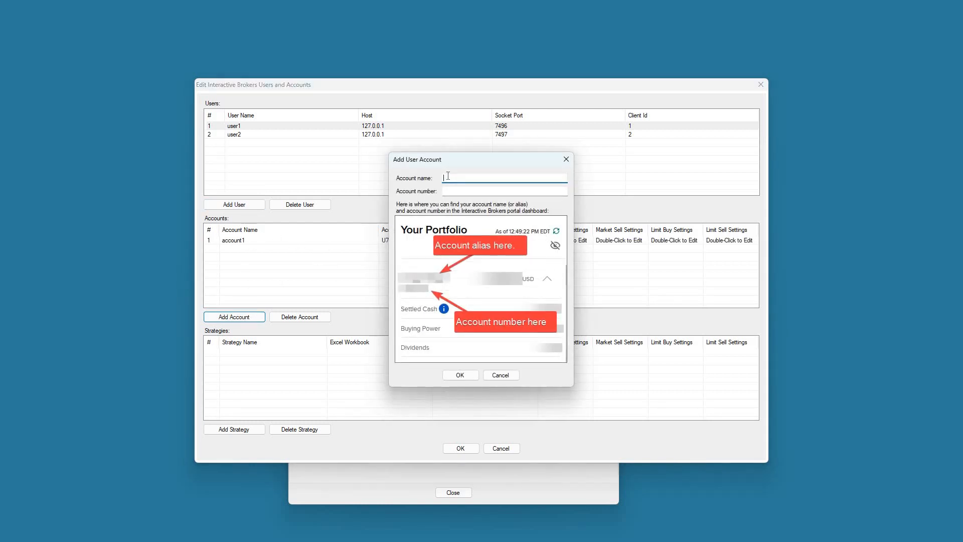
pyautogui.write('acco')
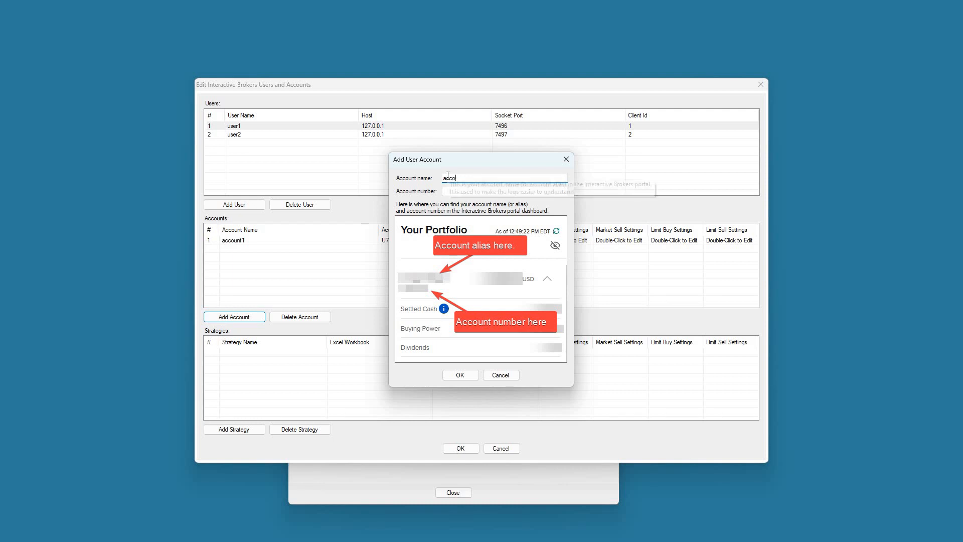
pyautogui.write('unt')
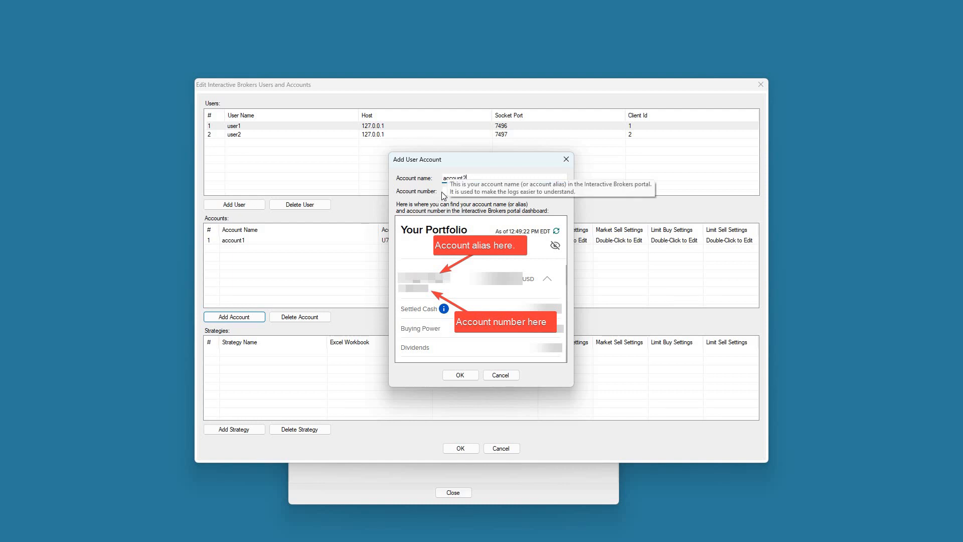
pyautogui.write('2')
pyautogui.press('Tab')
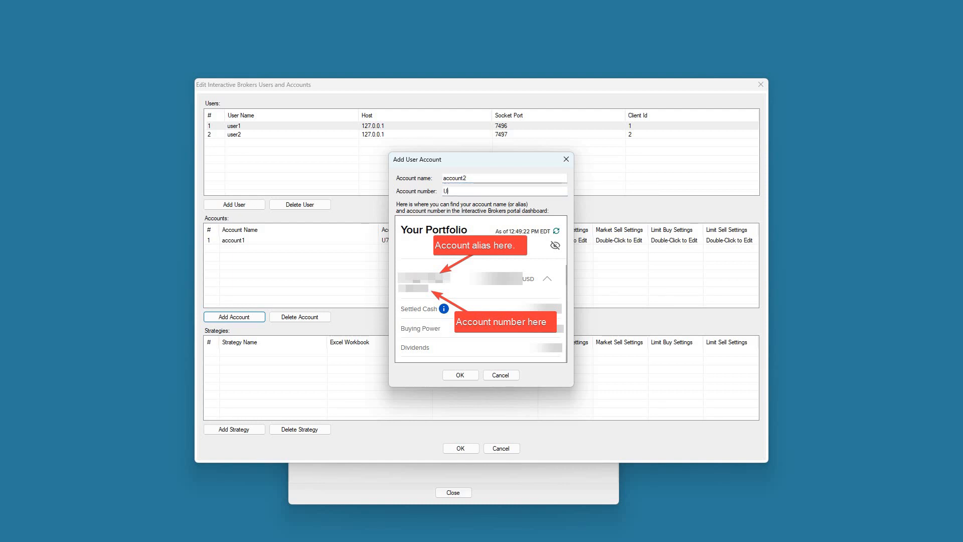
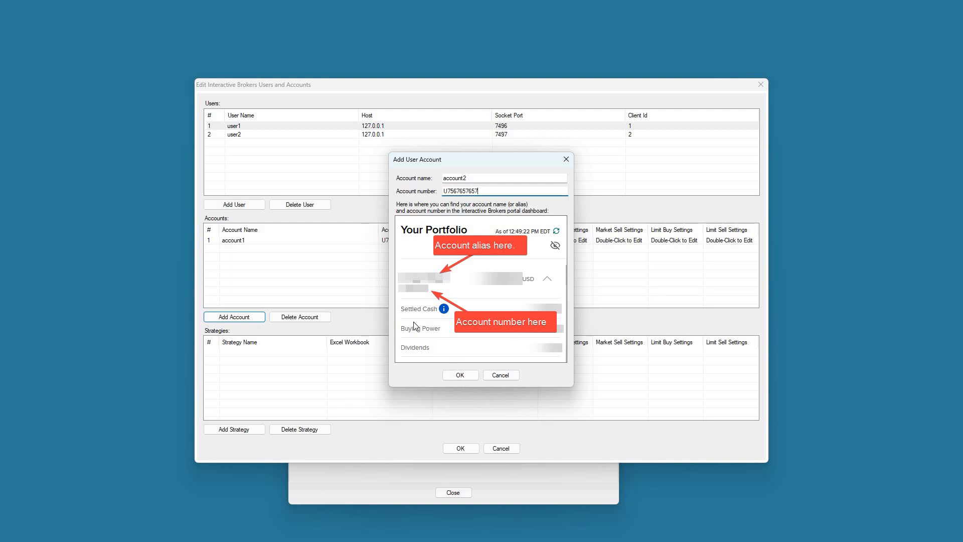
pyautogui.press('Return')
pyautogui.click(267, 135)
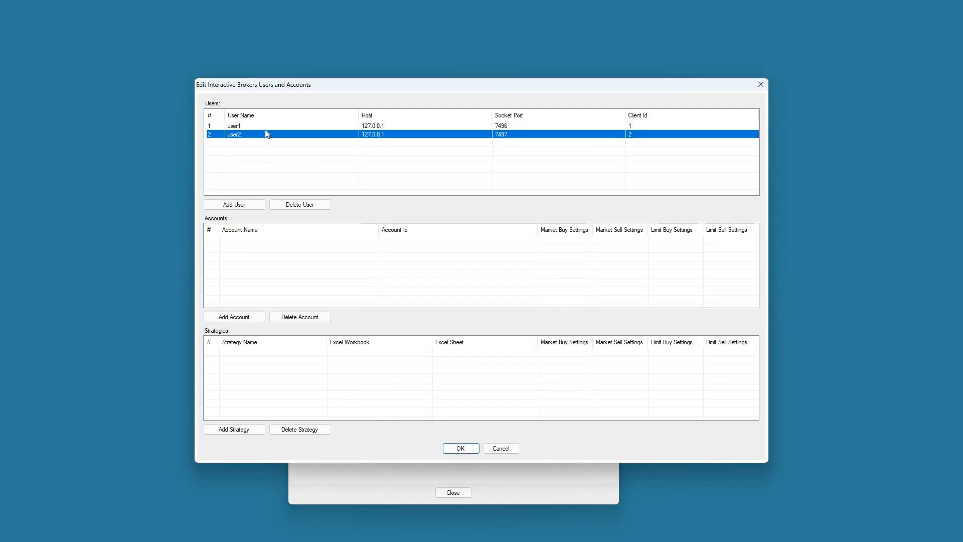
pyautogui.press('Up')
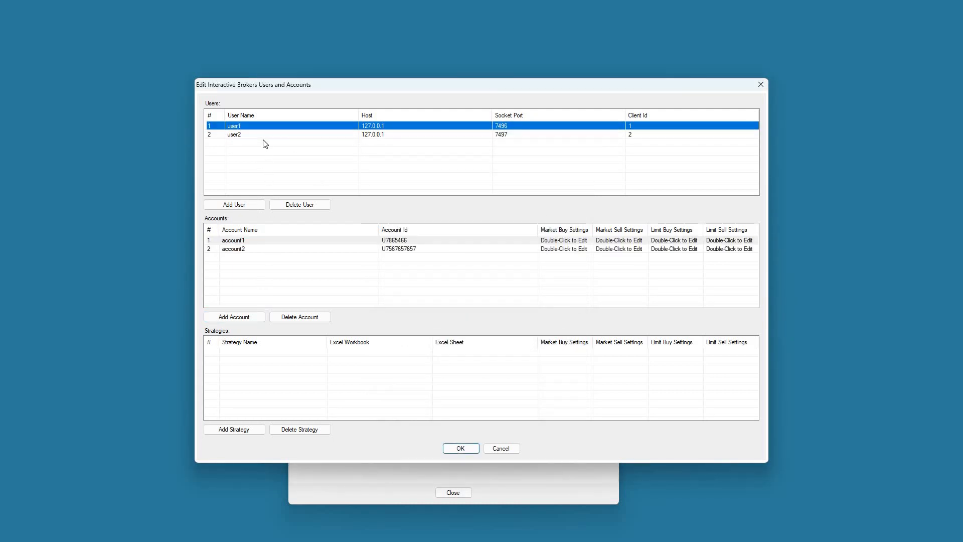
pyautogui.press('Down')
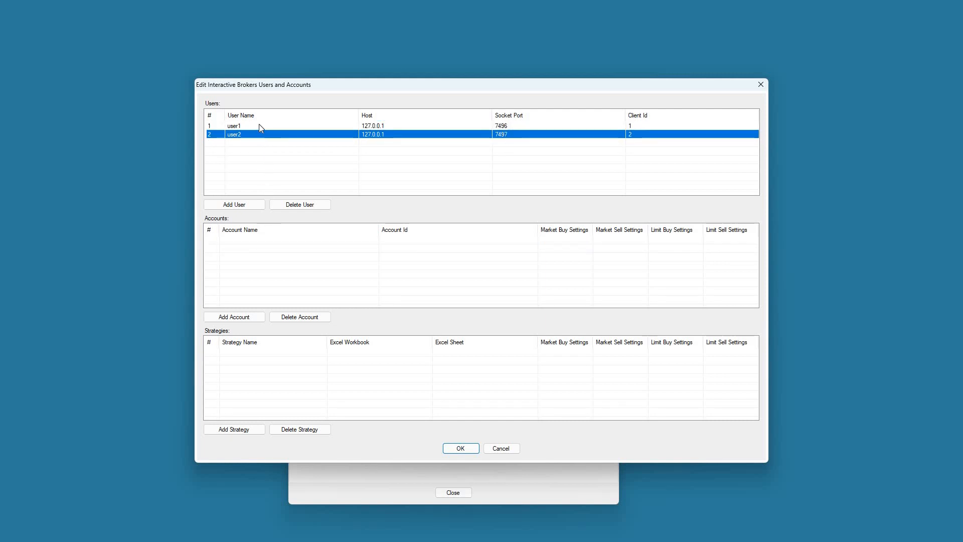
pyautogui.press('Up')
pyautogui.press('Down')
pyautogui.press('Up')
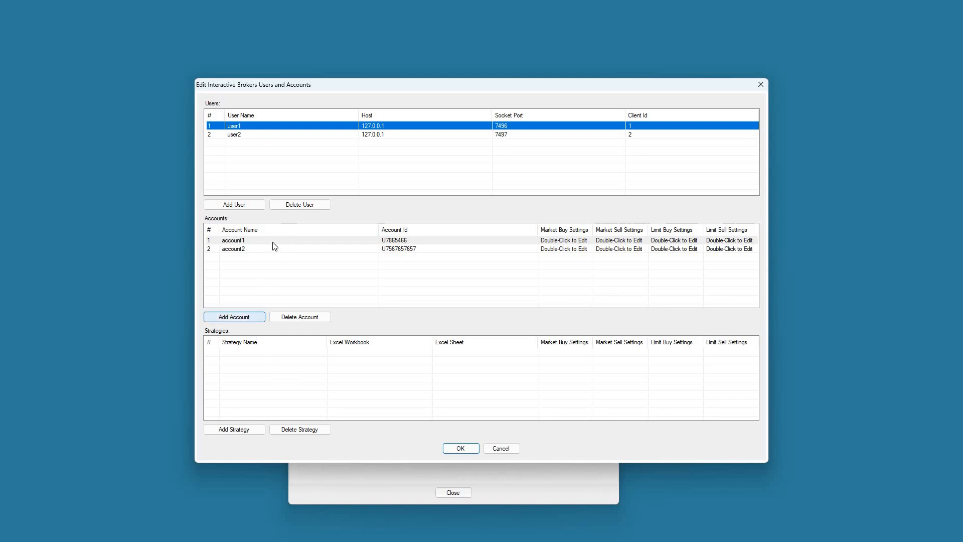
pyautogui.press('Tab')
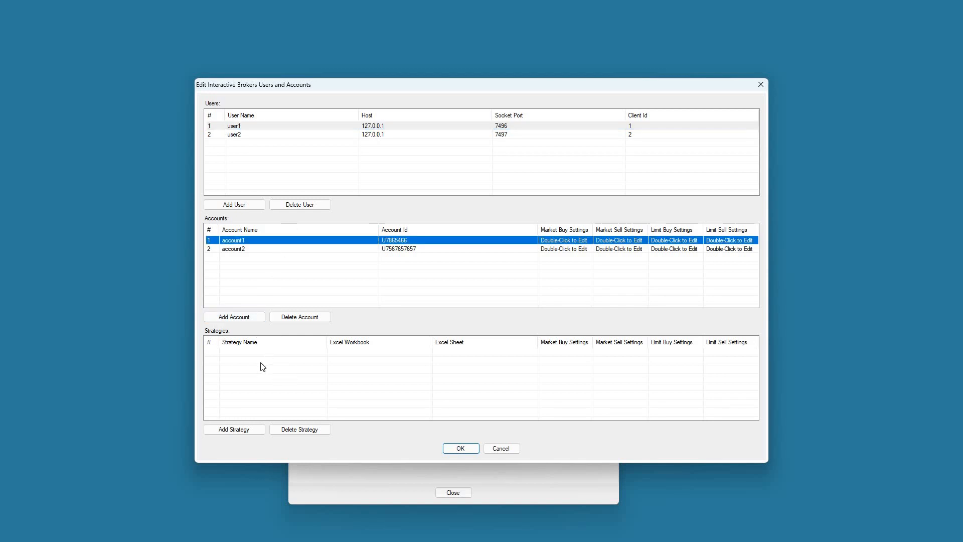
# Step: Name a new strategy and set its workbook to the 2024-01-29 trades file in Documents\Money\Portfolio Boss
pyautogui.click(250, 430)
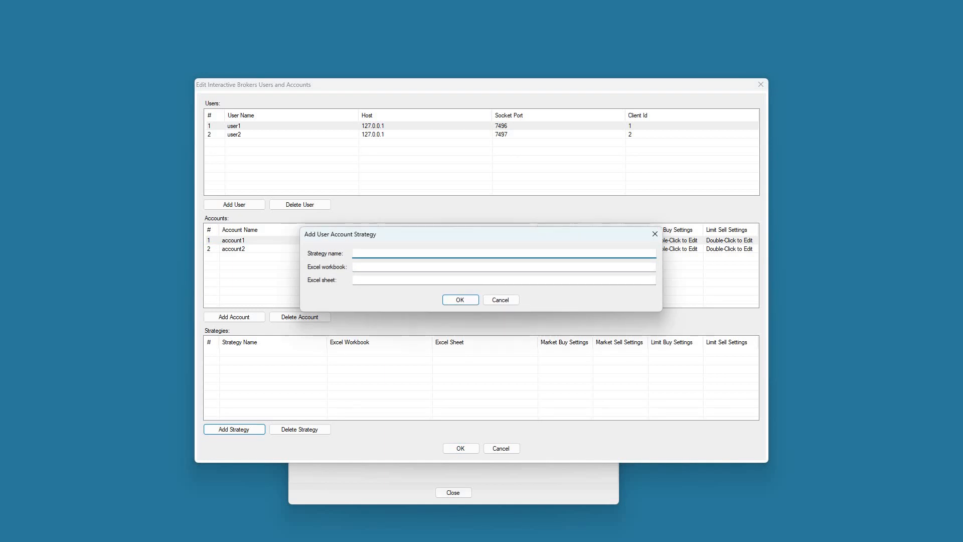
pyautogui.write('Josh 100 1')
pyautogui.click(391, 270)
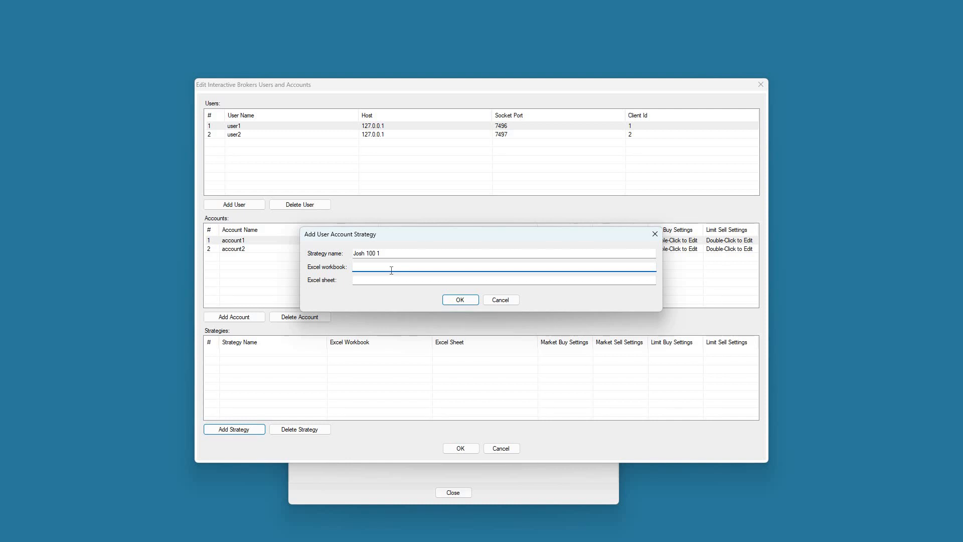
pyautogui.write('C:\\User')
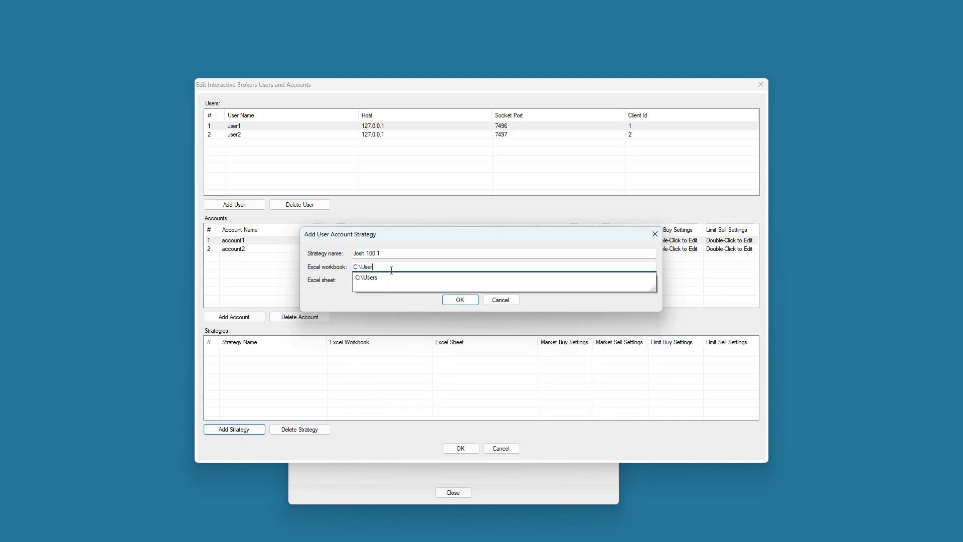
pyautogui.write('s\\Serge\\')
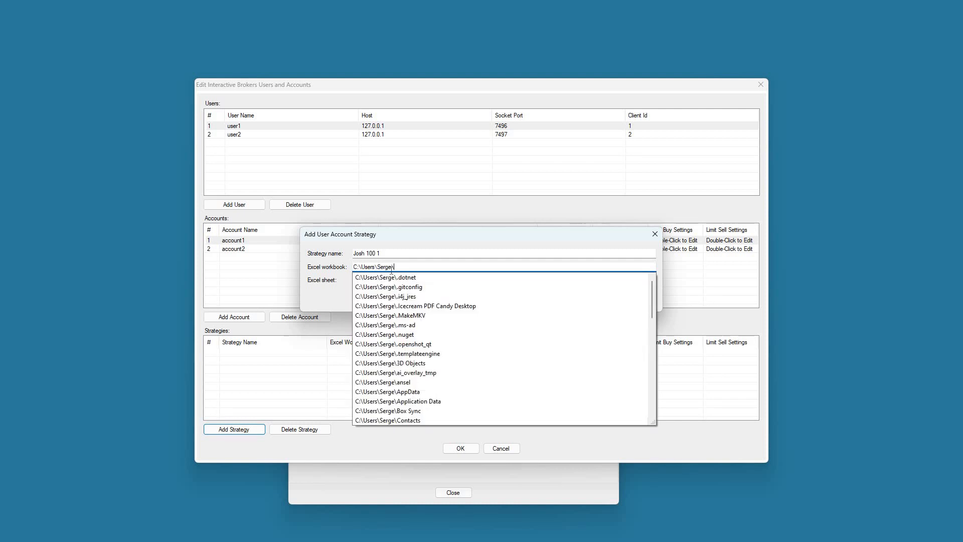
pyautogui.write('Doc')
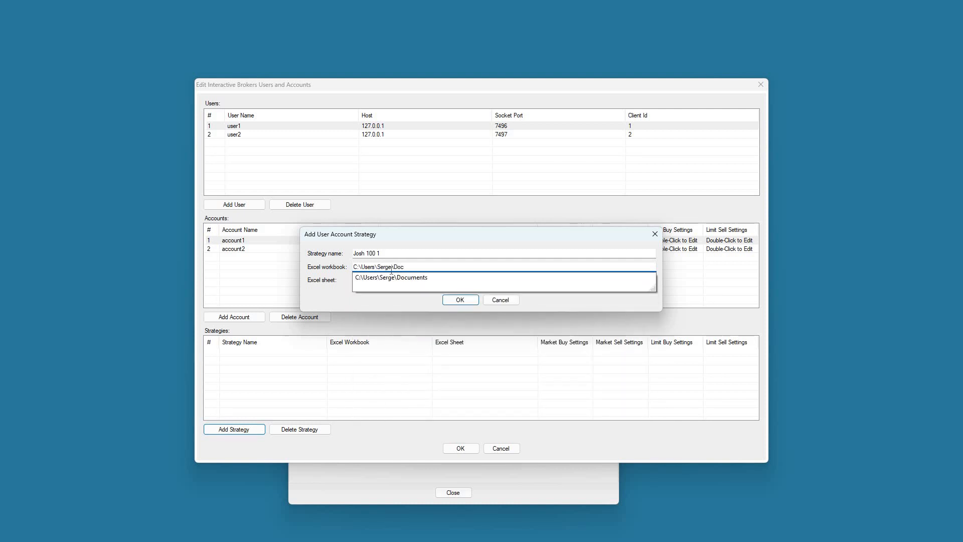
pyautogui.press('Down')
pyautogui.write('\\Mo')
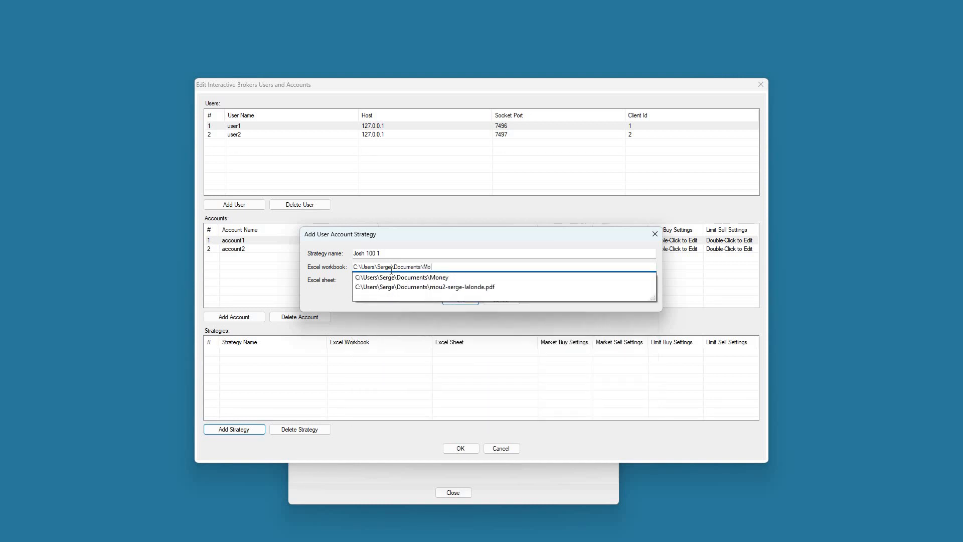
pyautogui.press('Down')
pyautogui.write('\\')
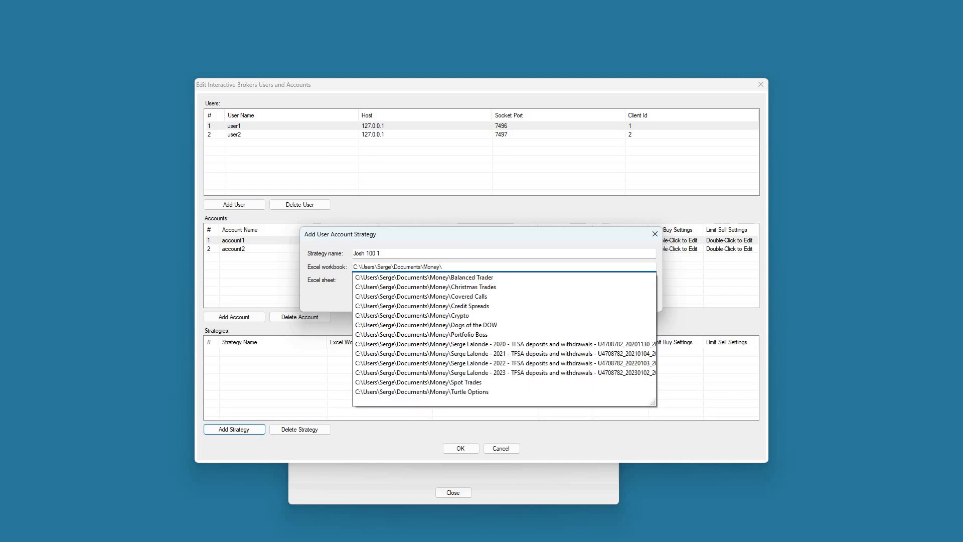
pyautogui.write('Port')
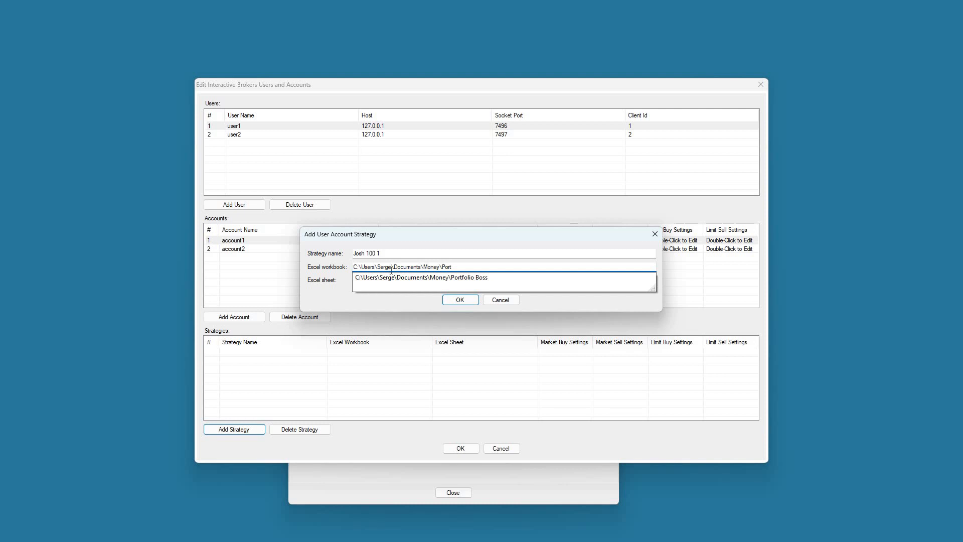
pyautogui.press('Down')
pyautogui.write('\\')
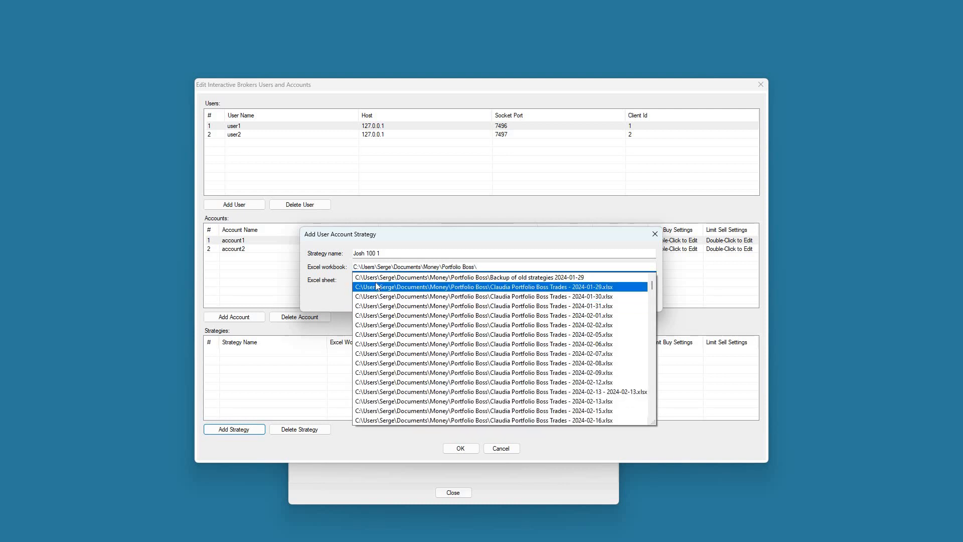
pyautogui.click(446, 286)
# Step: Use the strategy name as the Excel sheet name and add the strategy
pyautogui.press('Tab')
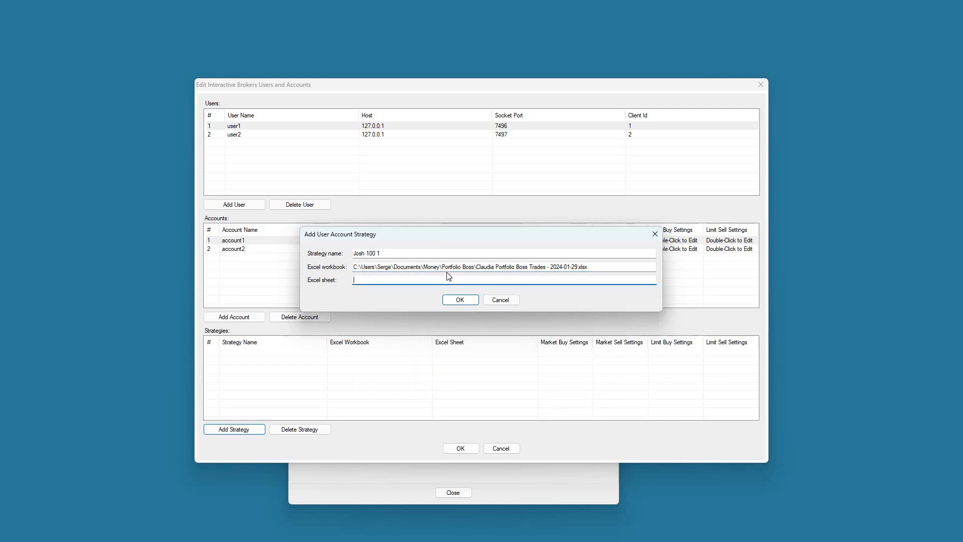
pyautogui.moveTo(395, 256); pyautogui.dragTo(327, 258)
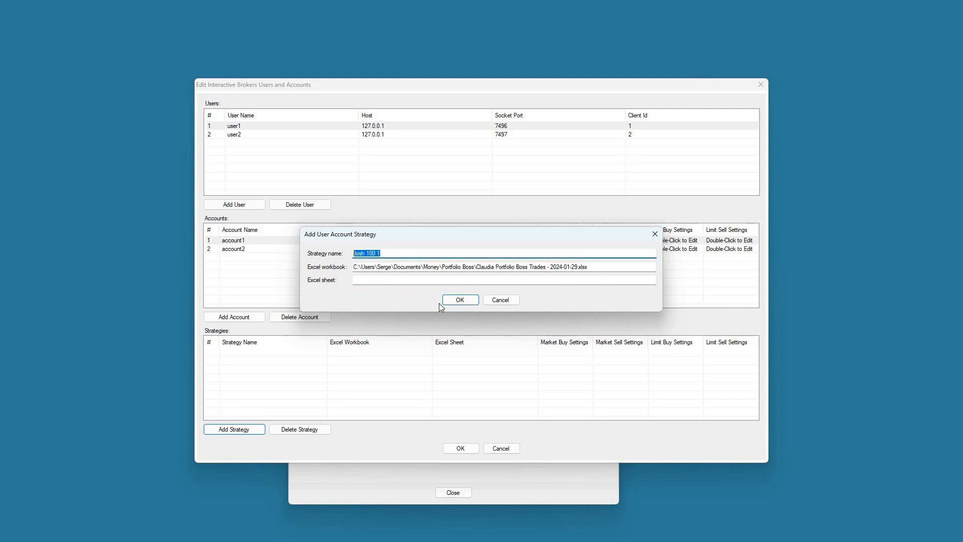
pyautogui.hotkey('ctrl', 'c')
pyautogui.click(438, 281)
pyautogui.hotkey('ctrl', 'v')
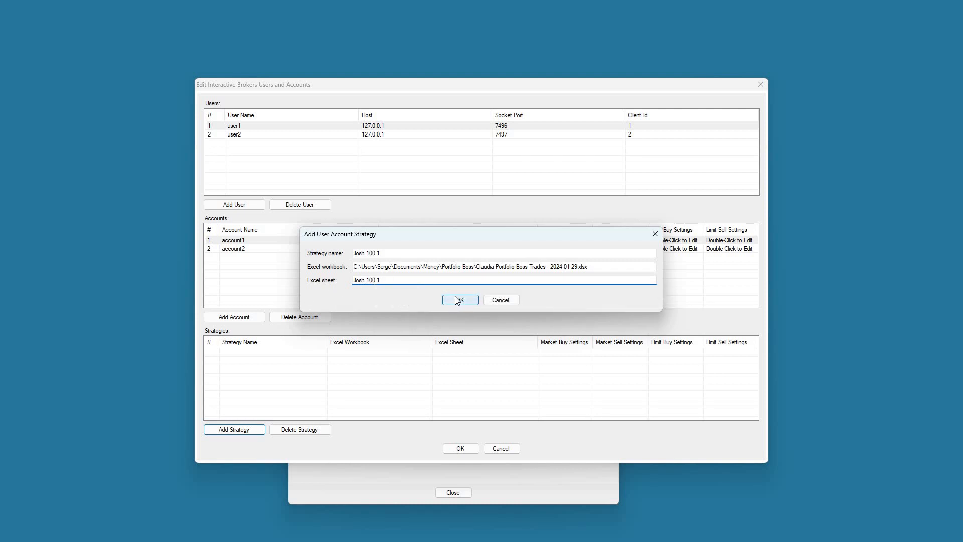
pyautogui.click(462, 299)
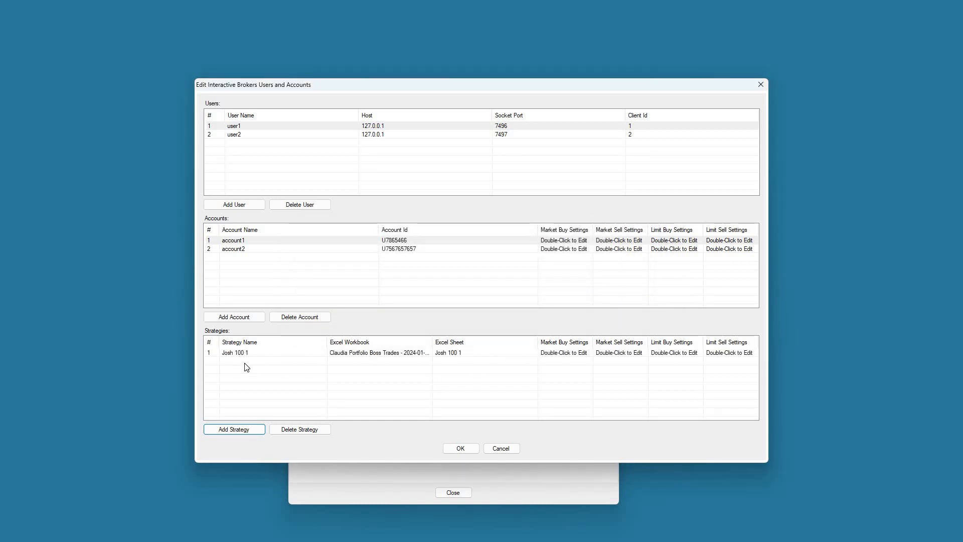
pyautogui.click(564, 243)
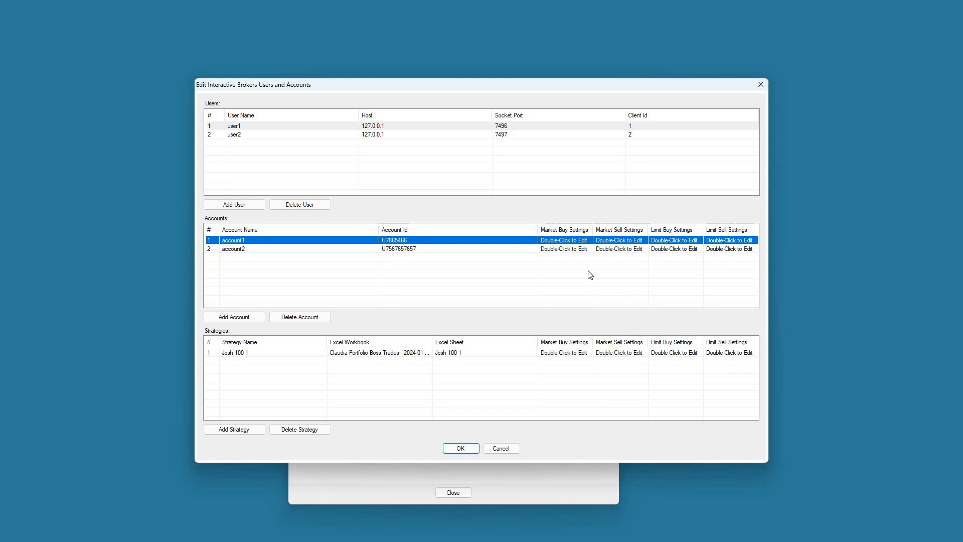
pyautogui.doubleClick(581, 245)
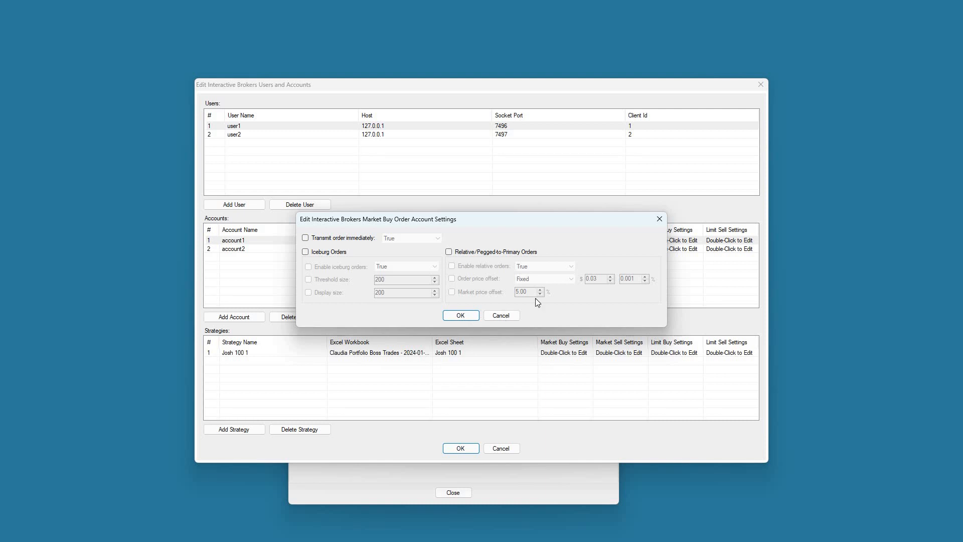
pyautogui.click(501, 315)
pyautogui.doubleClick(672, 244)
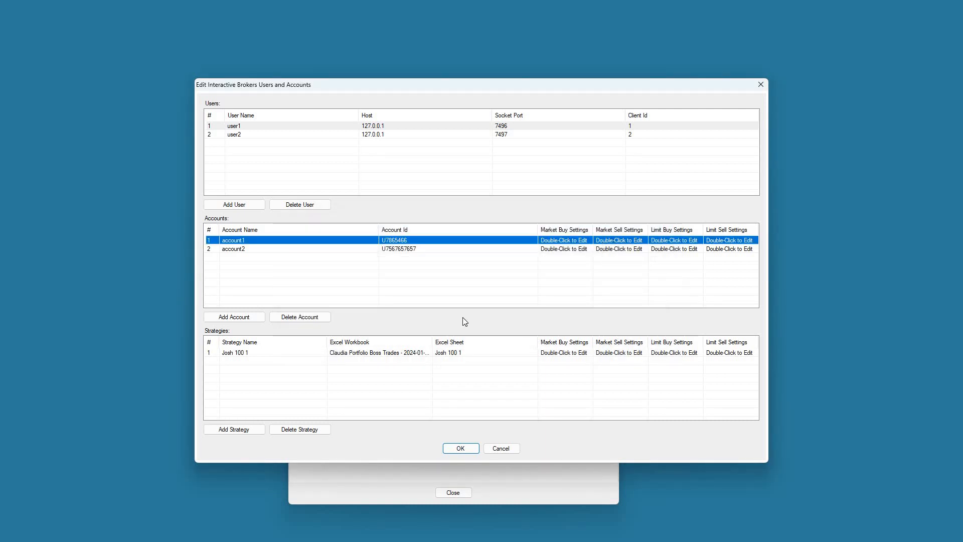
pyautogui.click(501, 315)
# Step: Delete the new strategy and reselect user1, leaving its name unchanged
pyautogui.click(376, 355)
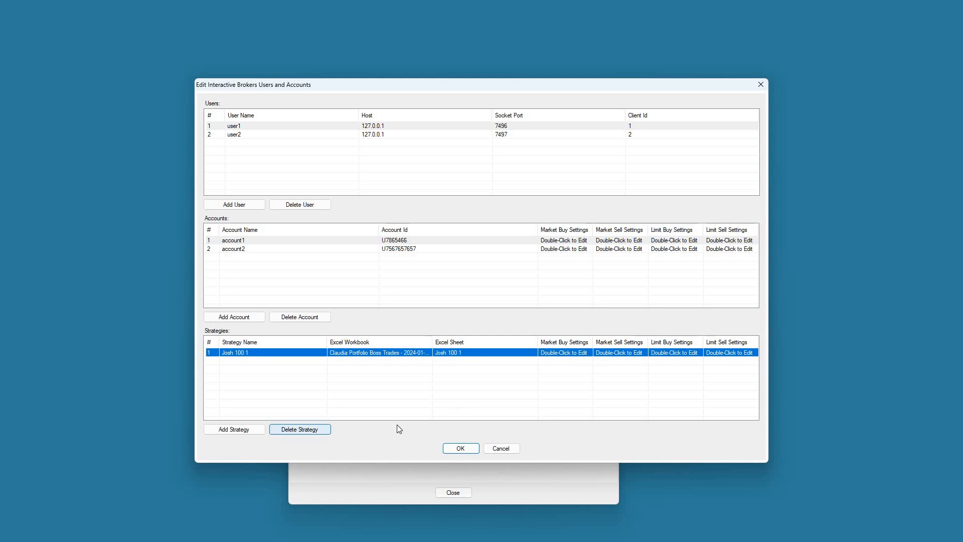
pyautogui.click(294, 431)
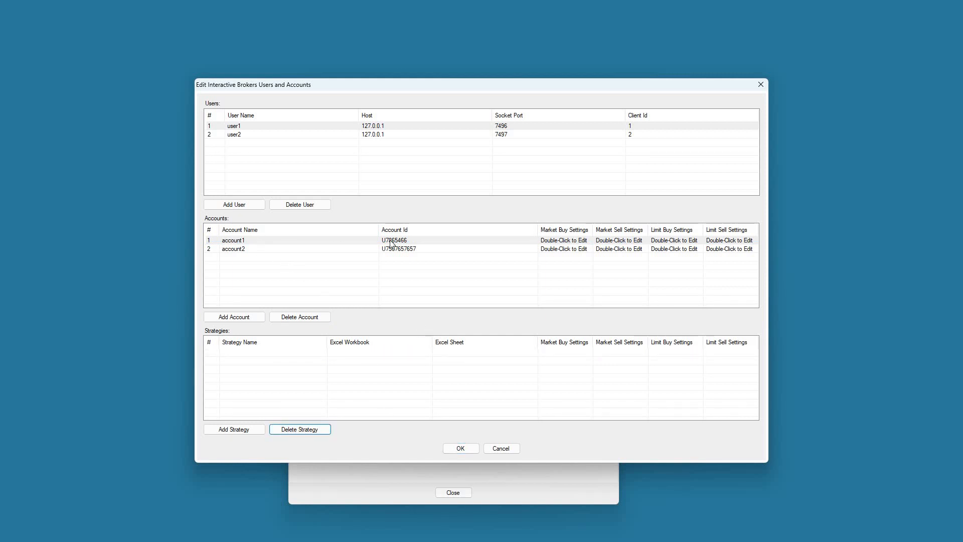
pyautogui.click(260, 126)
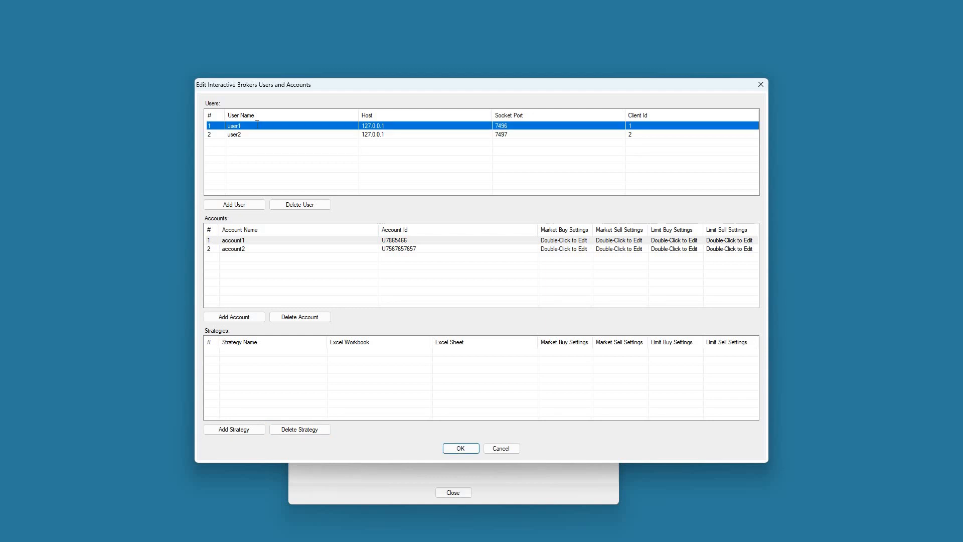
pyautogui.click(262, 125)
pyautogui.press('Right')
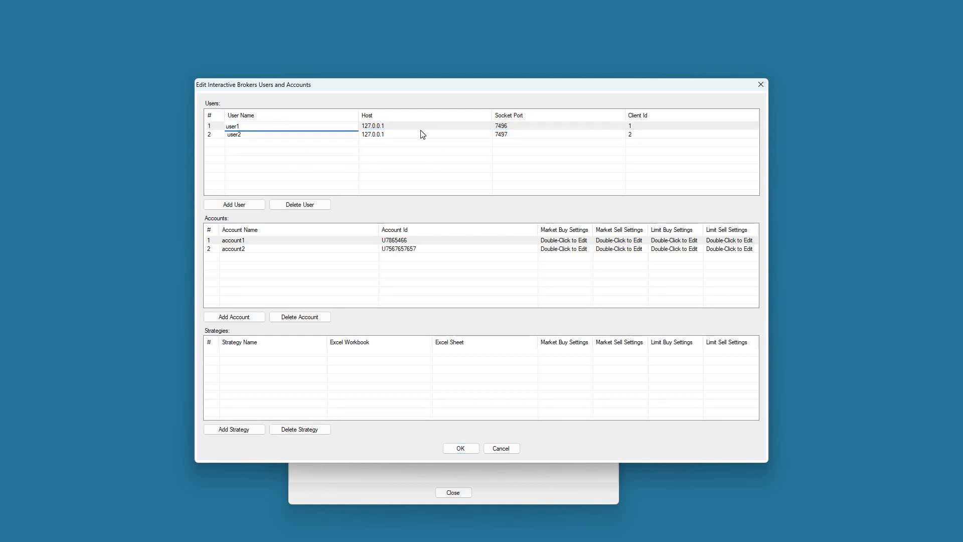
# Step: Close the users and accounts editor without saving and go to the Email page
pyautogui.click(467, 135)
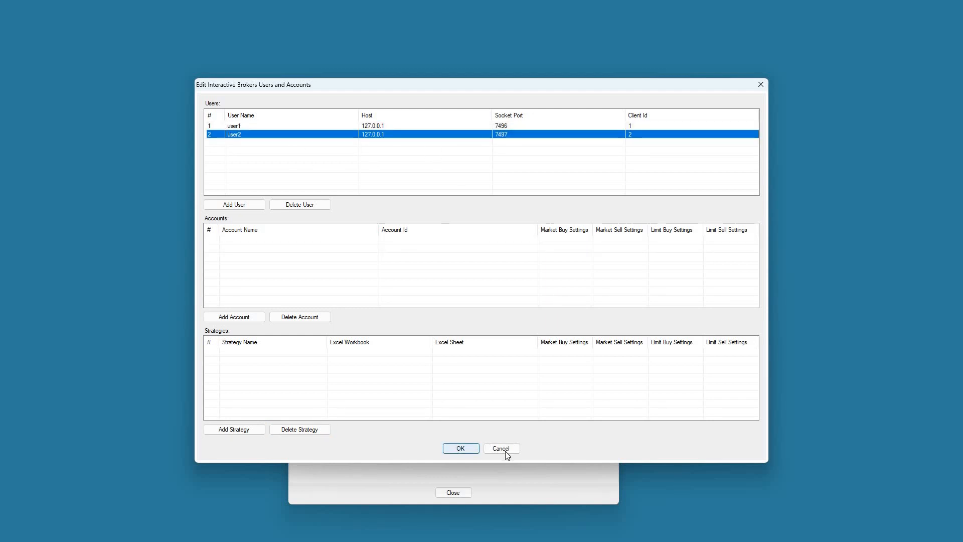
pyautogui.click(484, 451)
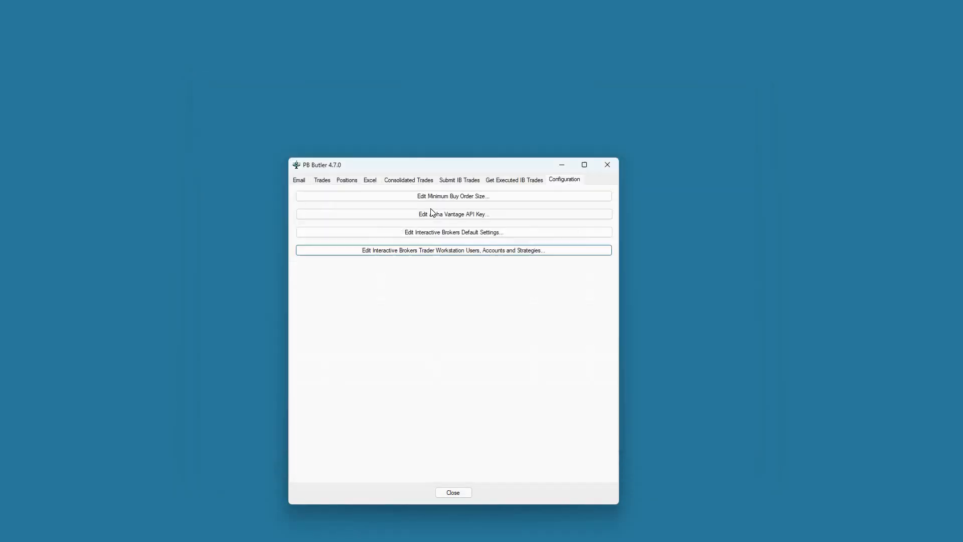
pyautogui.click(305, 183)
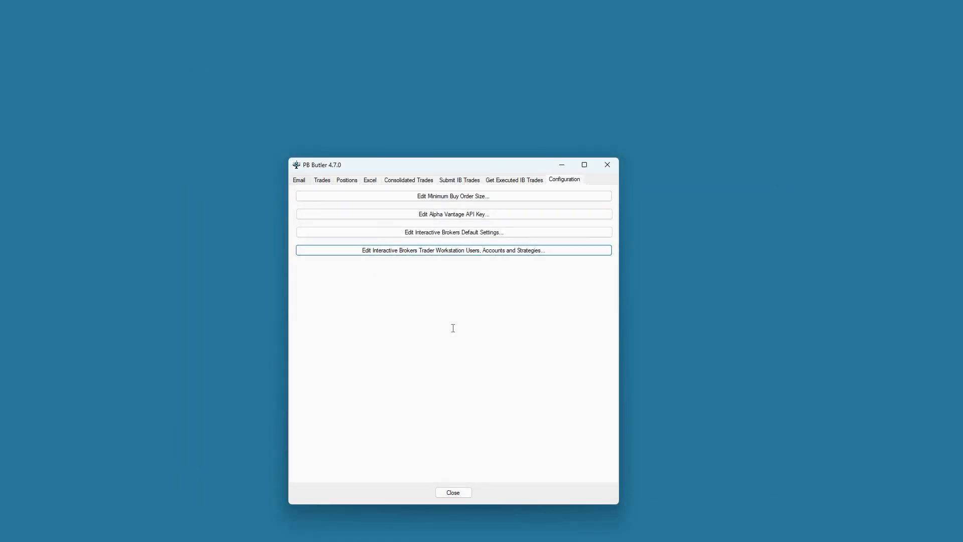